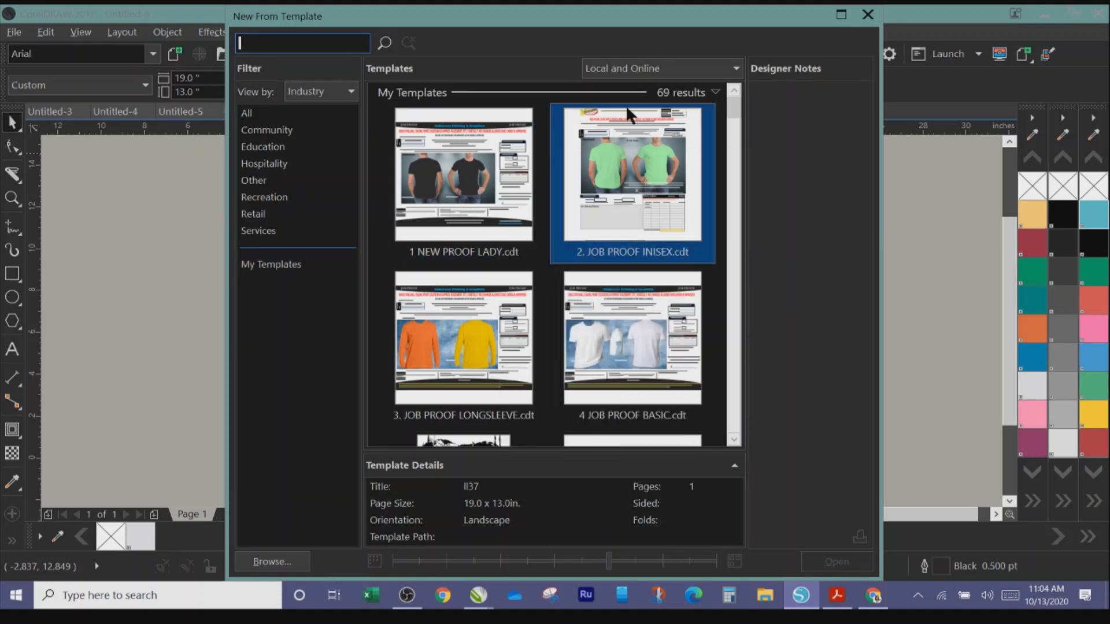
left_click(868, 14)
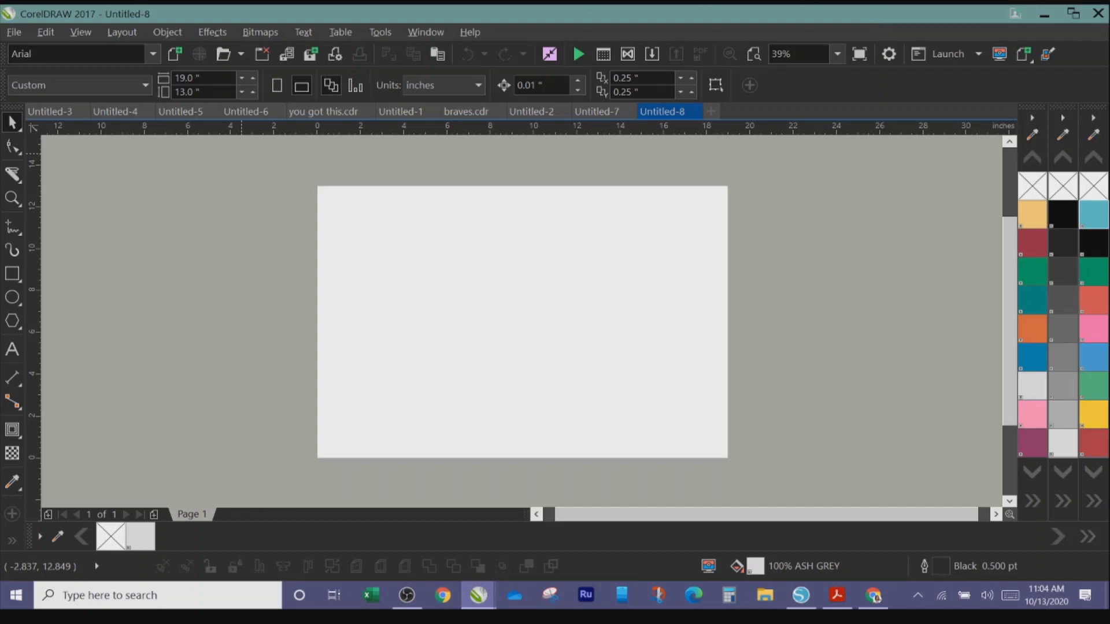
left_click(13, 34)
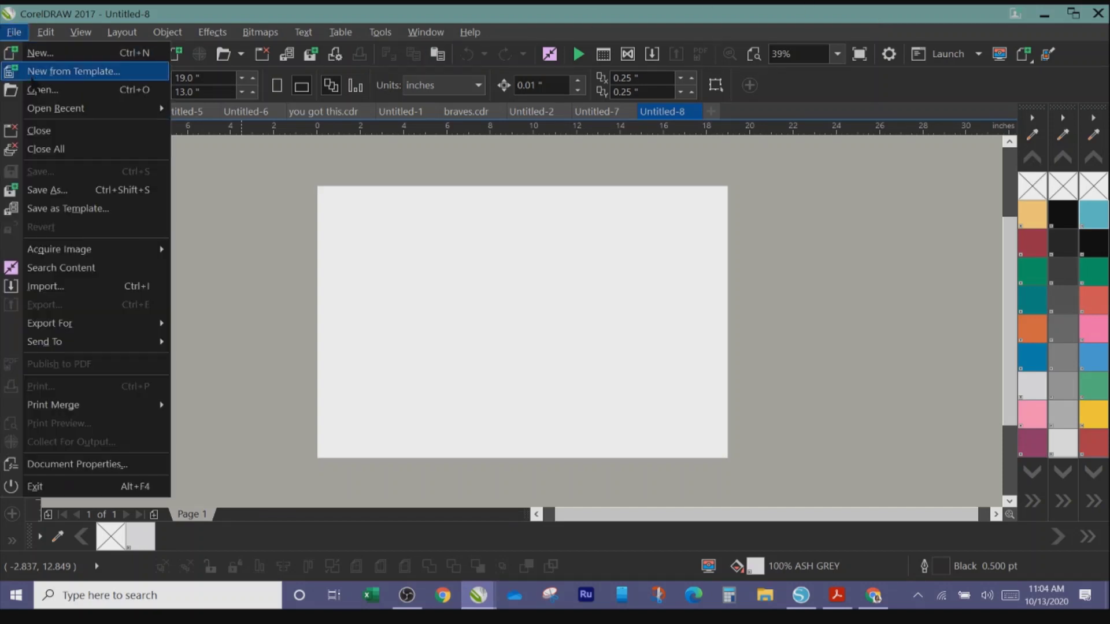
left_click(213, 183)
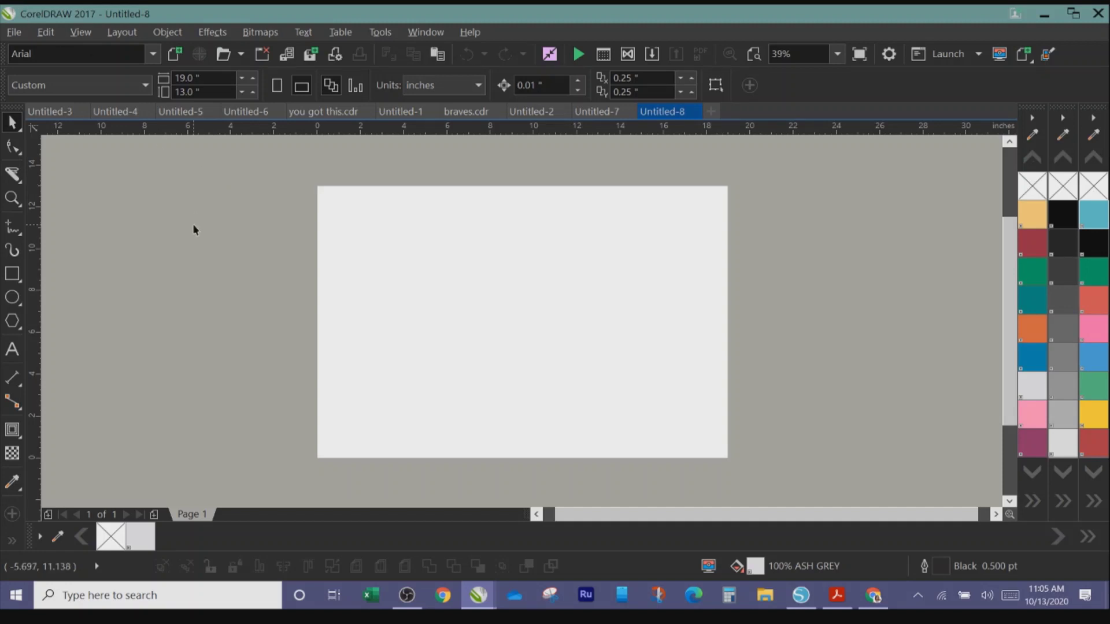
Step: Start a new document from a template and show the My Templates collection
left_click(16, 33)
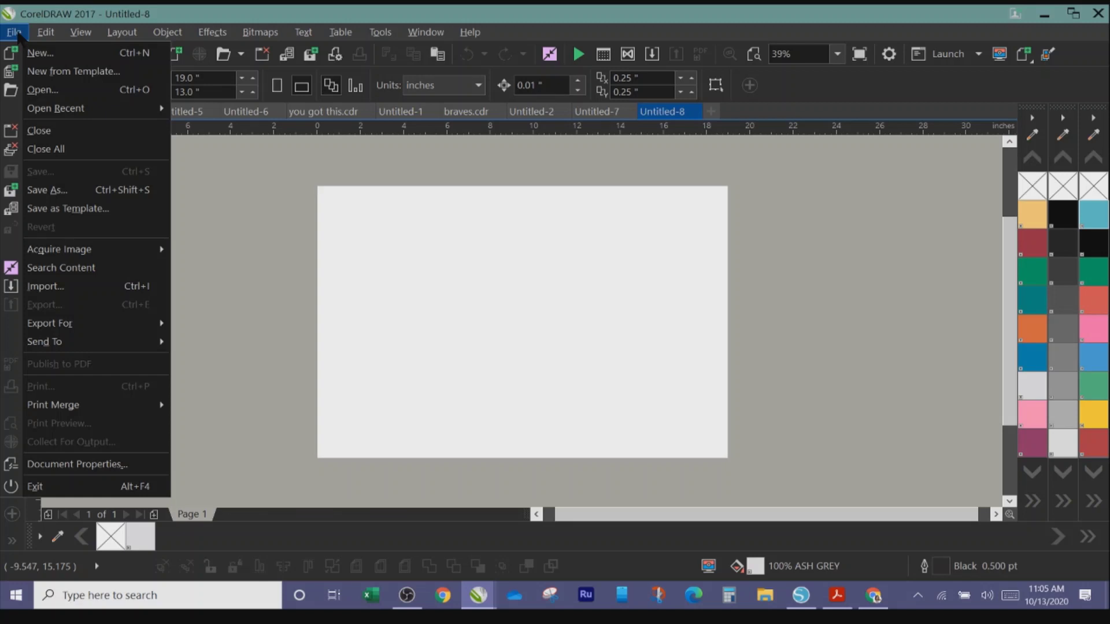
left_click(49, 70)
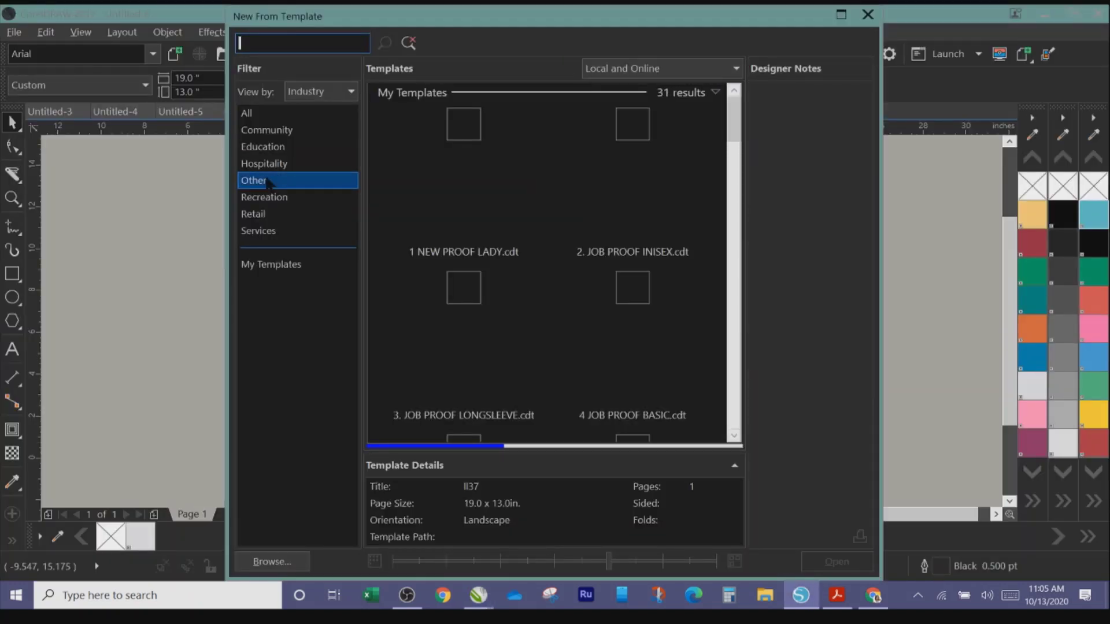
left_click(491, 285)
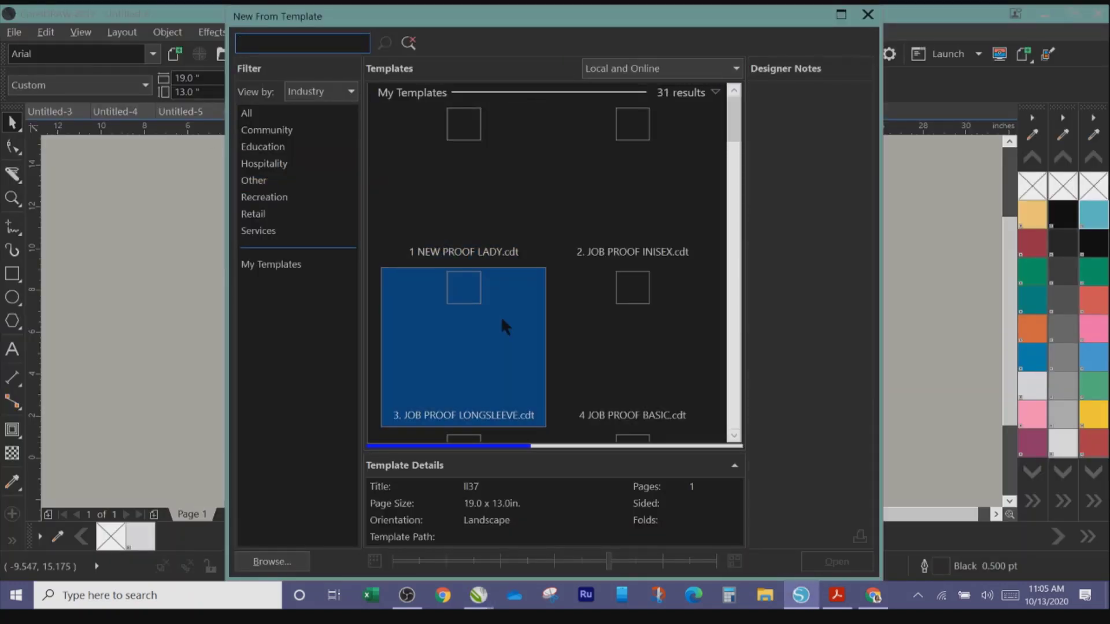
left_click(651, 373)
left_click(286, 270)
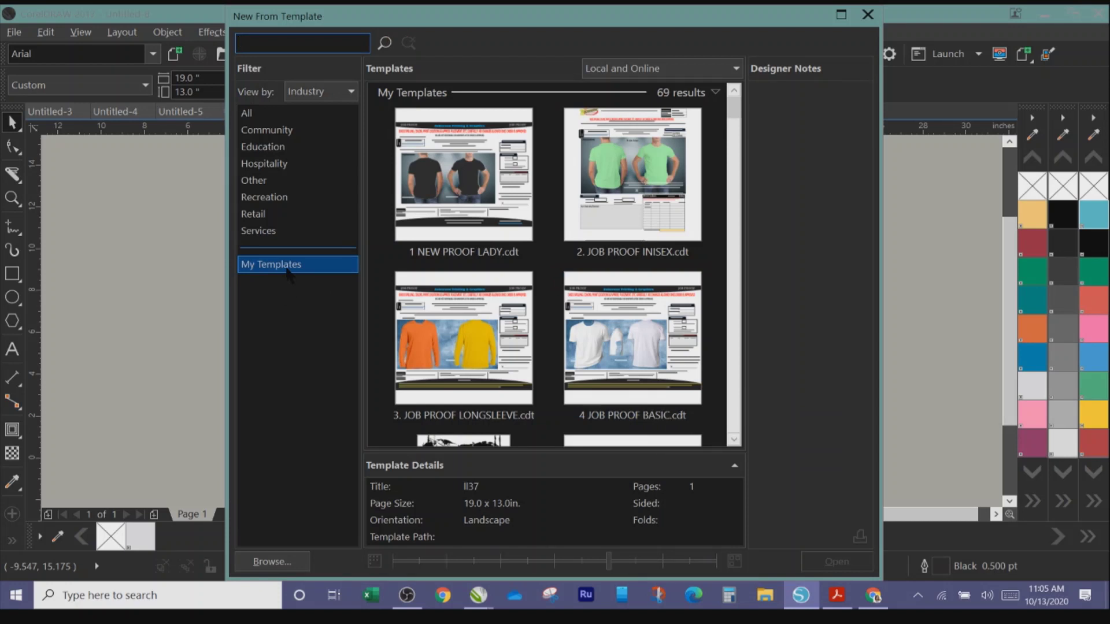
Step: Browse the Community and Education template categories, and return to My Templates
left_click(259, 113)
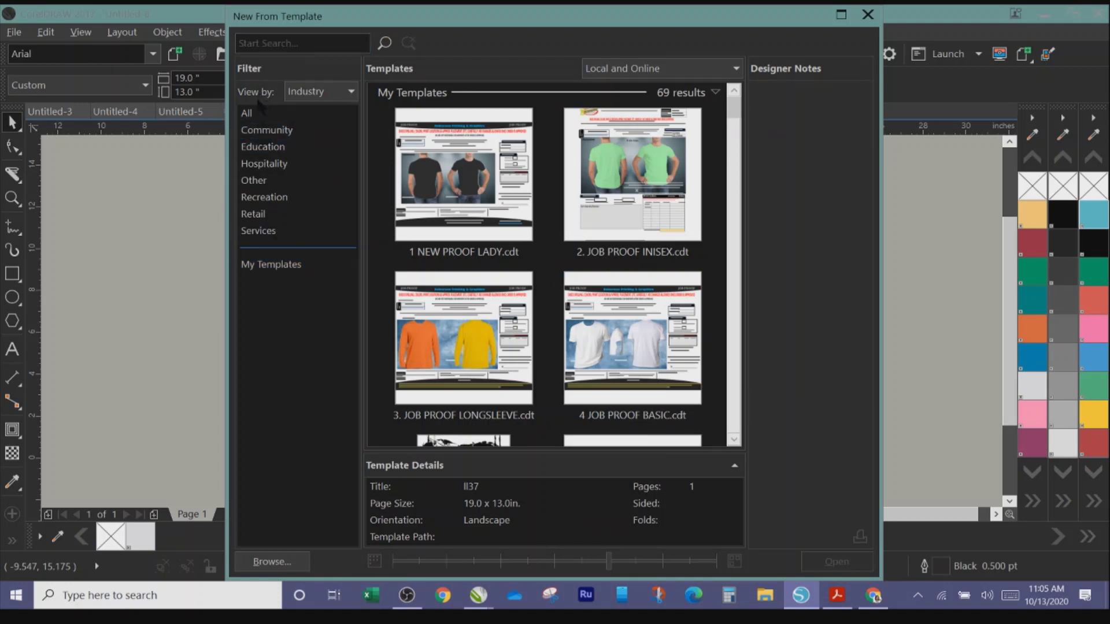
left_click(260, 131)
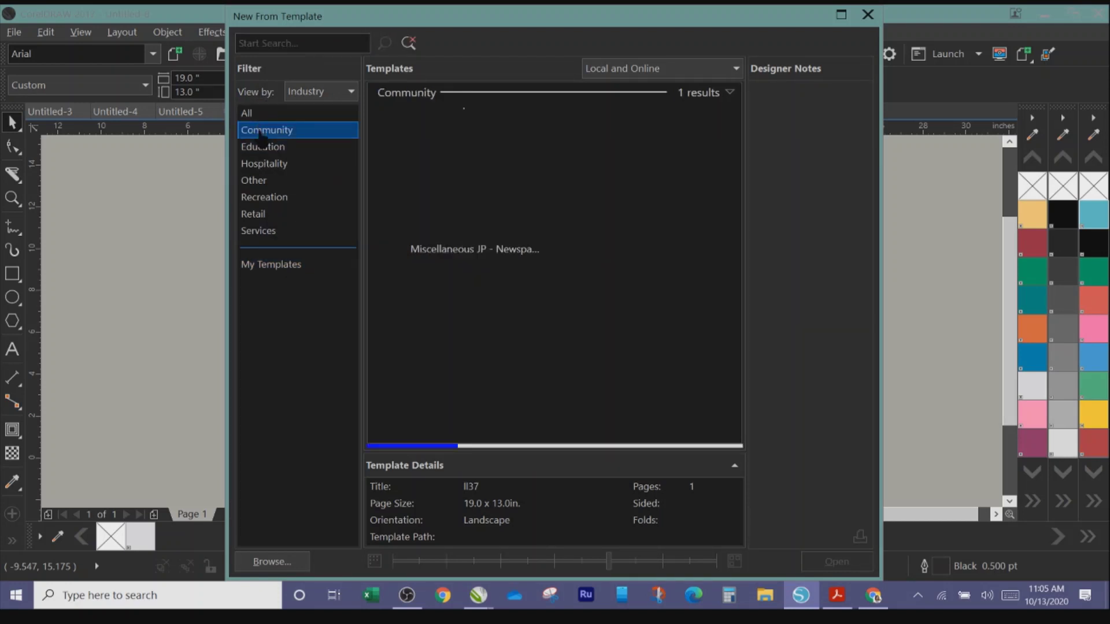
left_click(263, 148)
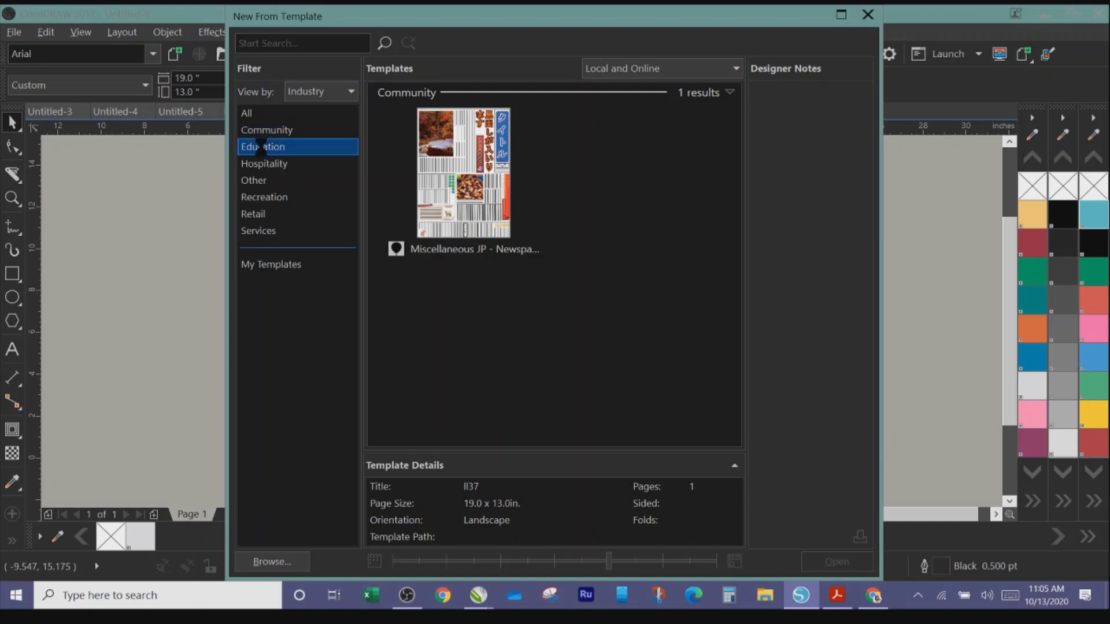
left_click(265, 164)
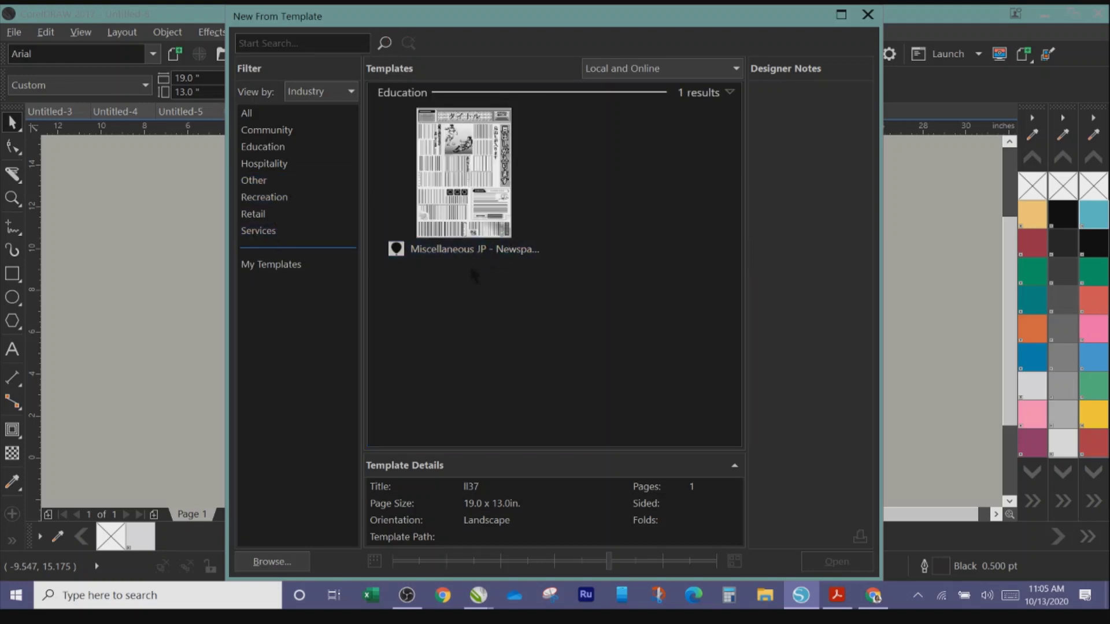
left_click(265, 264)
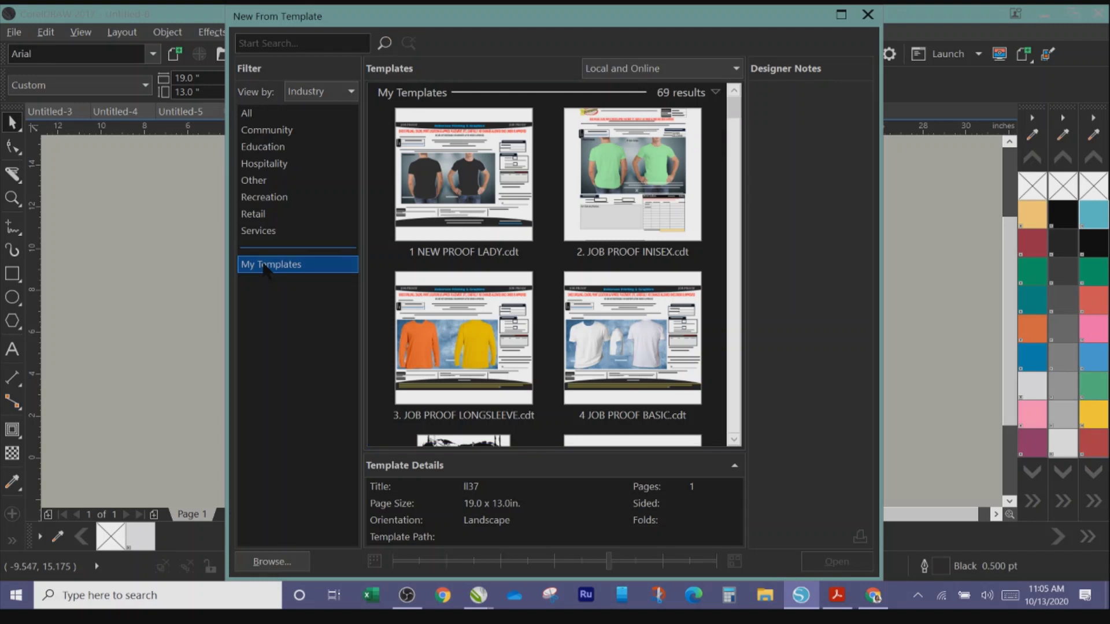
Step: Find the labels.cdt template in My Templates and open it as a new document
left_click(583, 296)
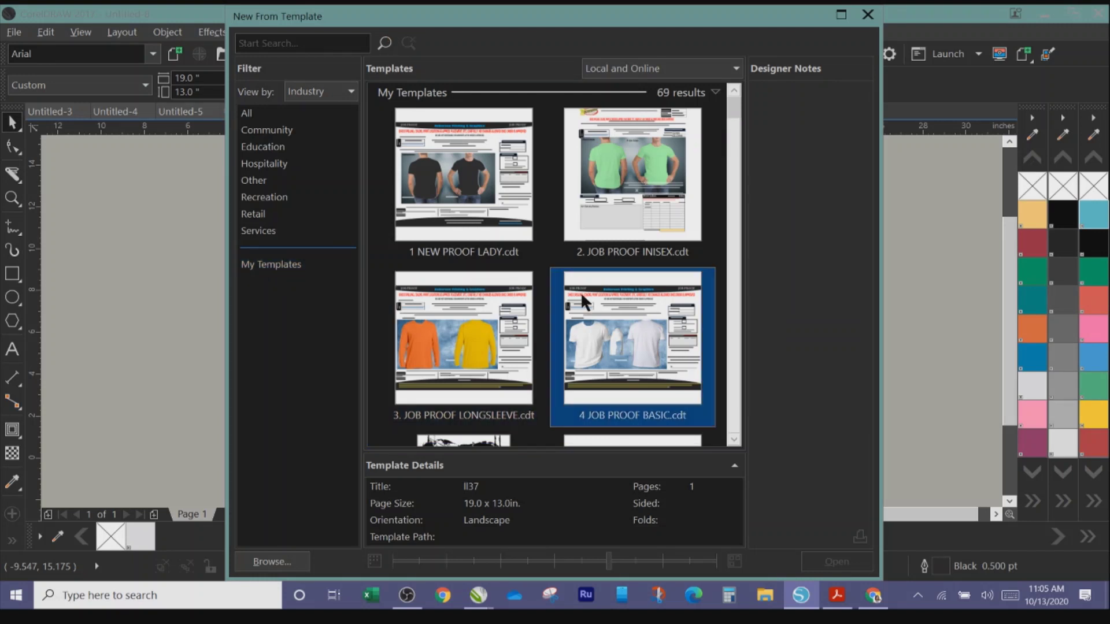
mouse_move(605, 347)
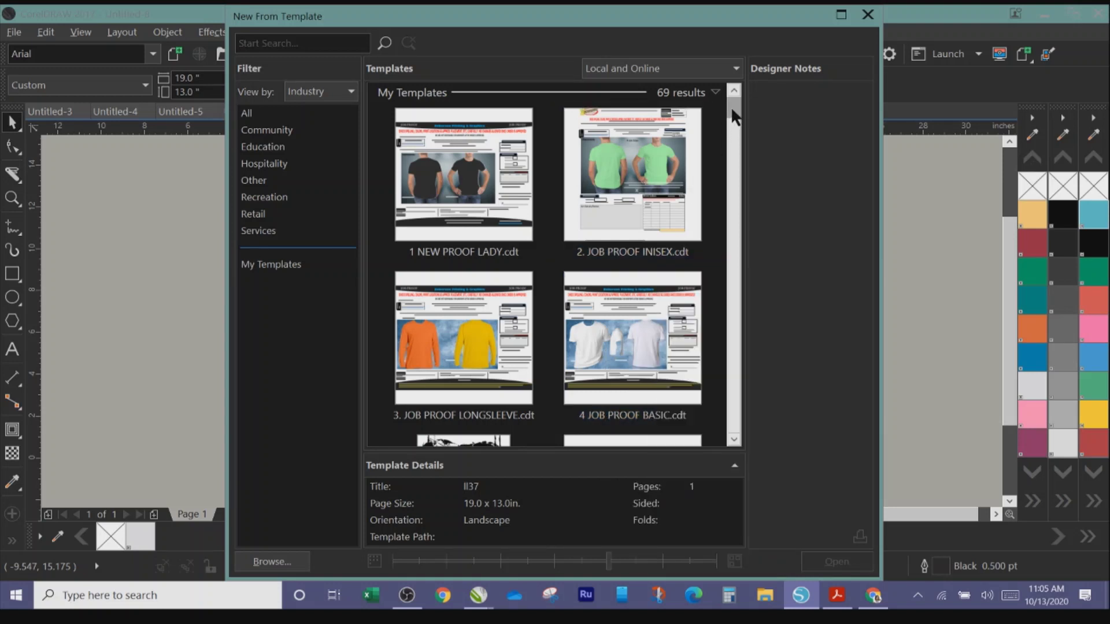
left_click_drag(734, 116, 703, 289)
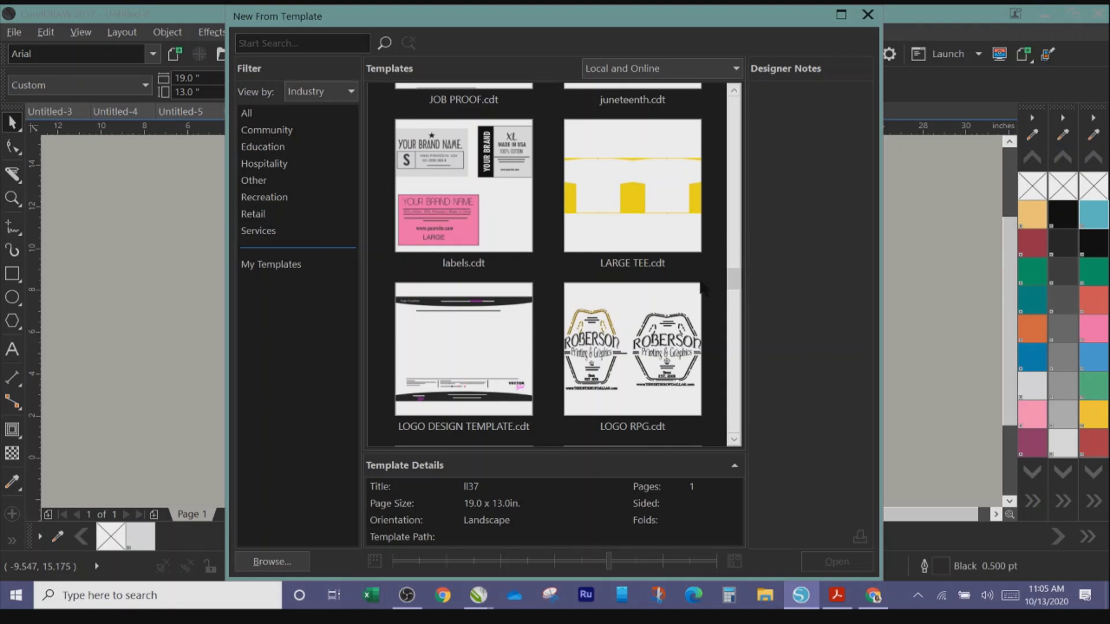
mouse_move(476, 175)
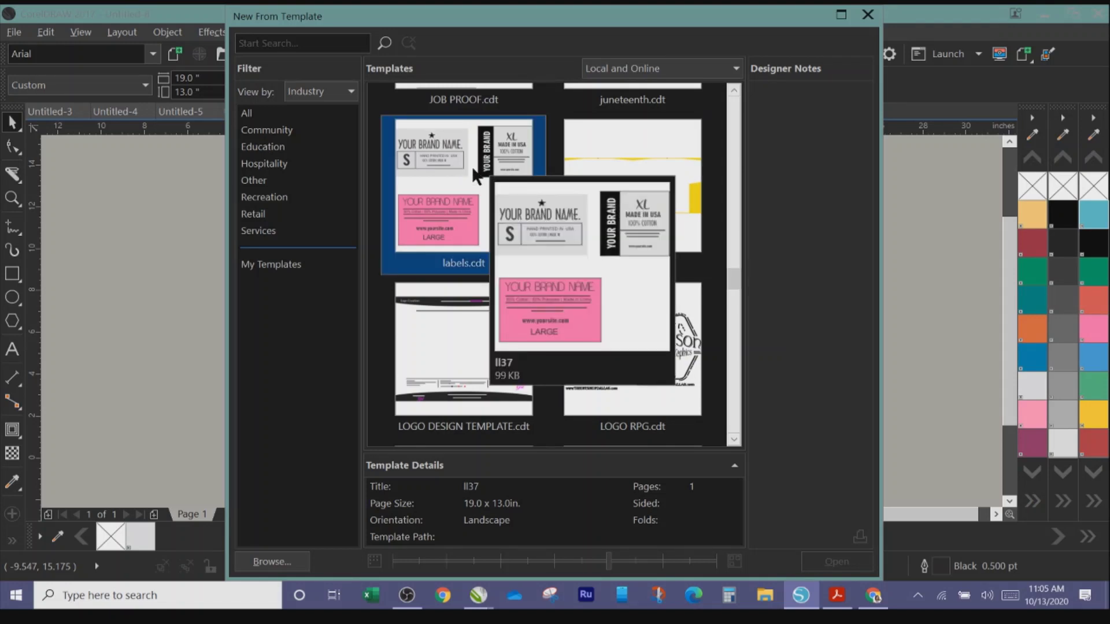
left_click(463, 192)
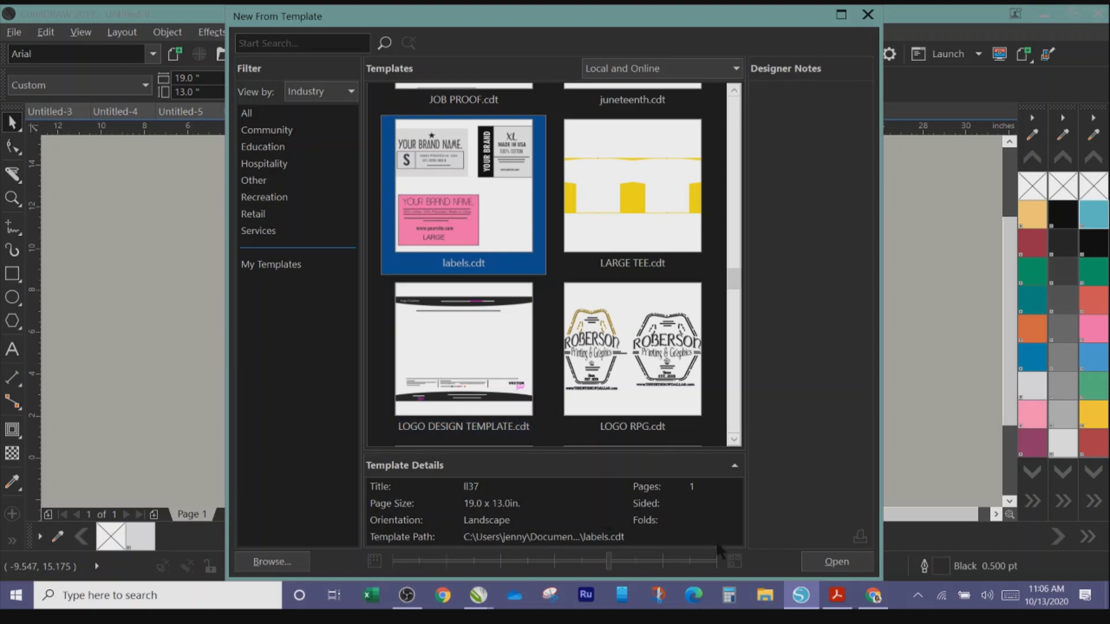
left_click(835, 562)
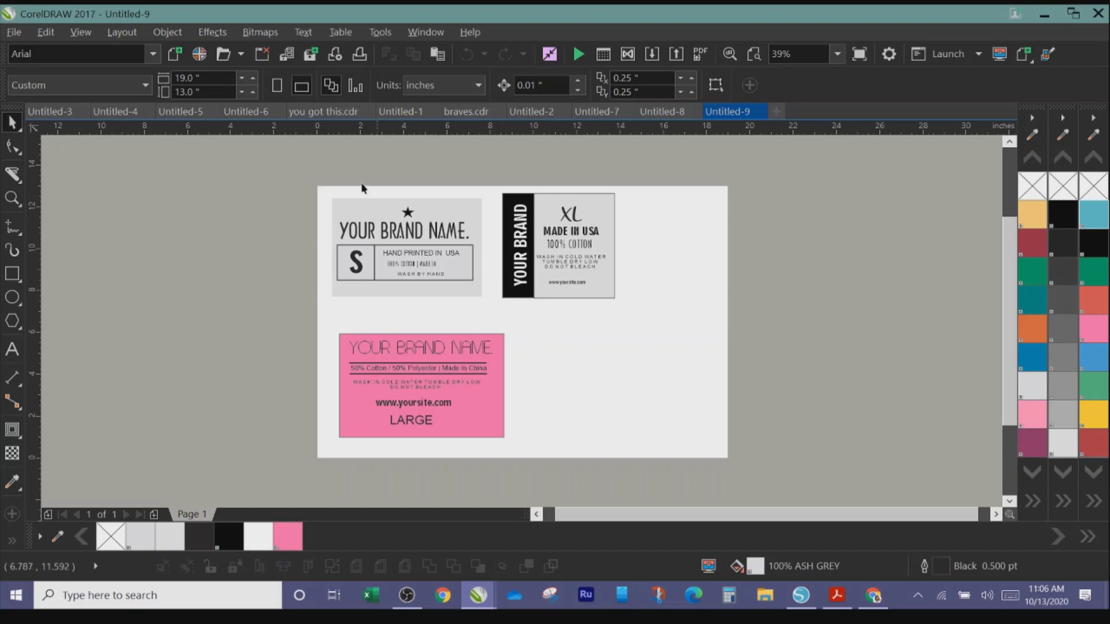
Step: Select the objects of the grey size S label, view the example label in Untitled-7, and return to Untitled-9
left_click_drag(327, 164, 489, 312)
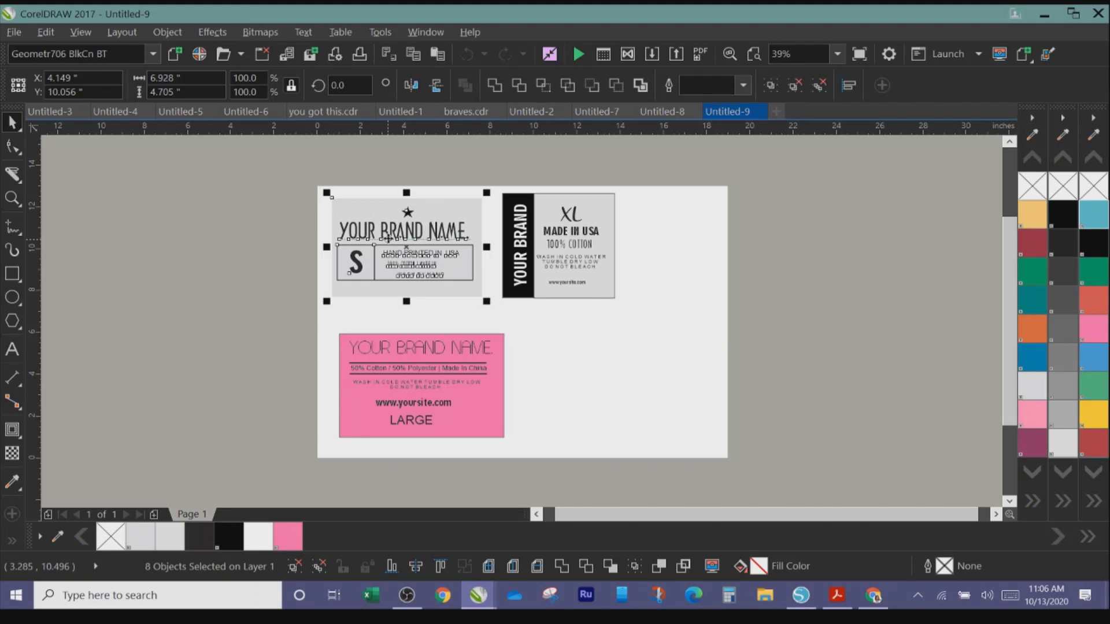
right_click(388, 238)
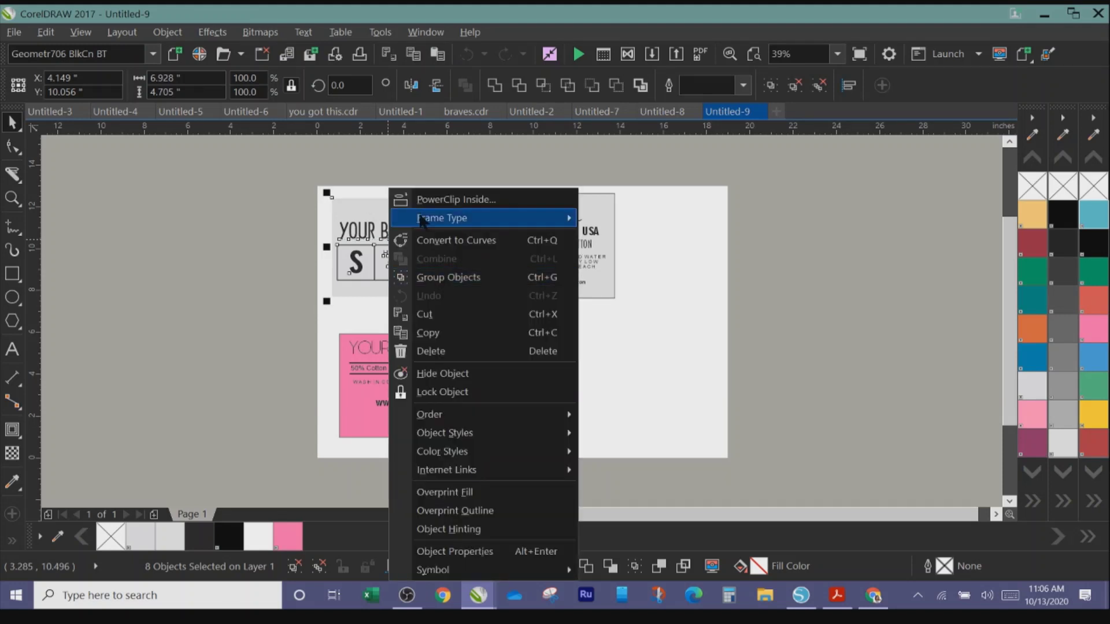
left_click(269, 197)
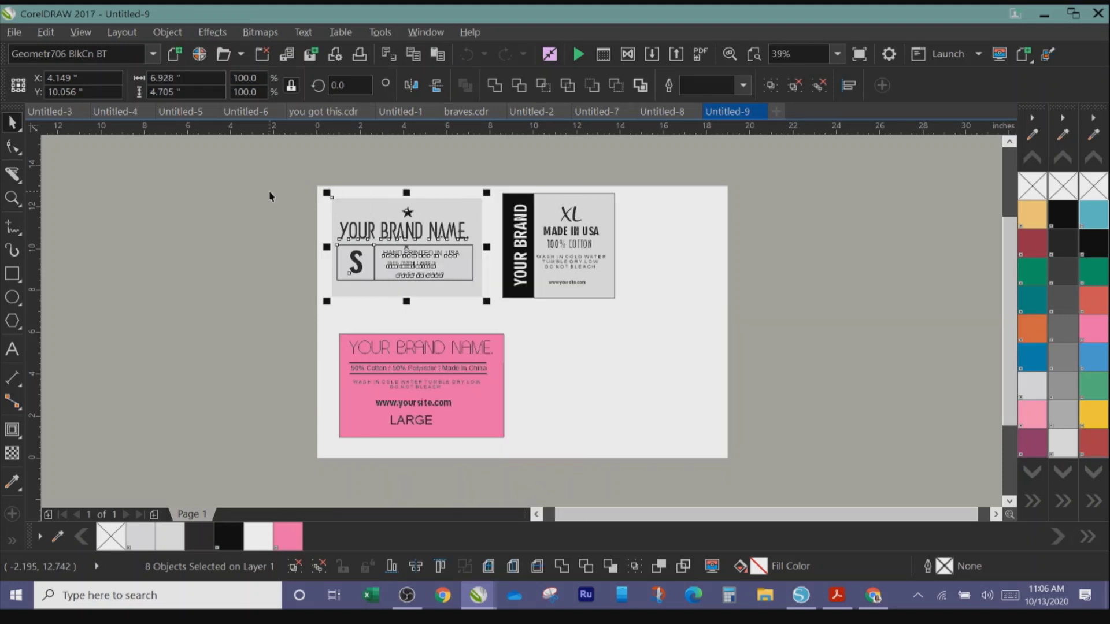
left_click(659, 113)
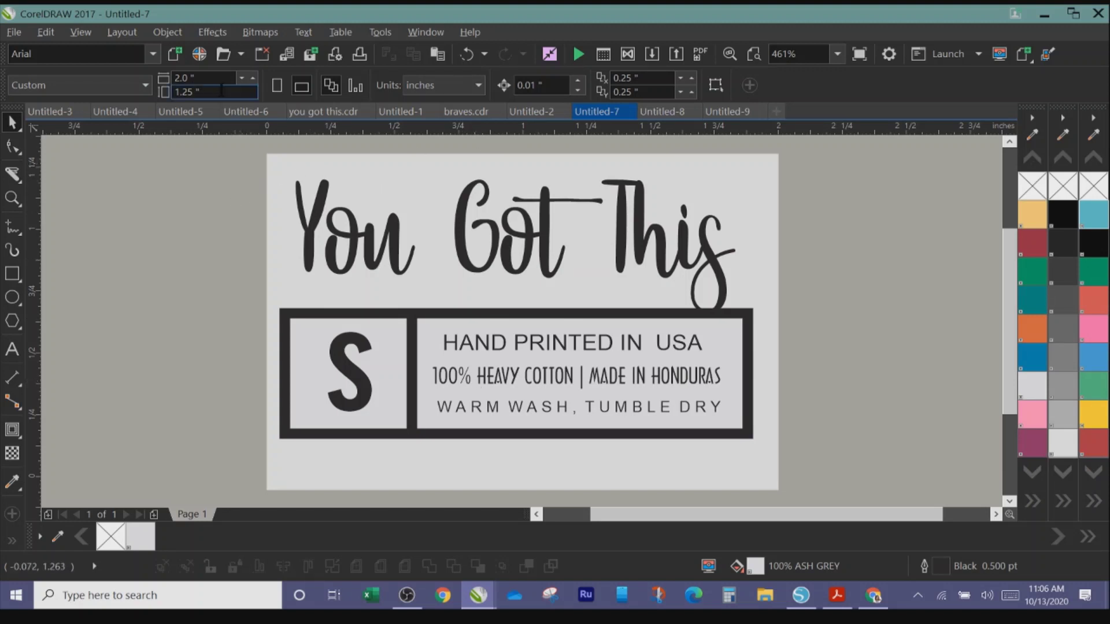
left_click(710, 112)
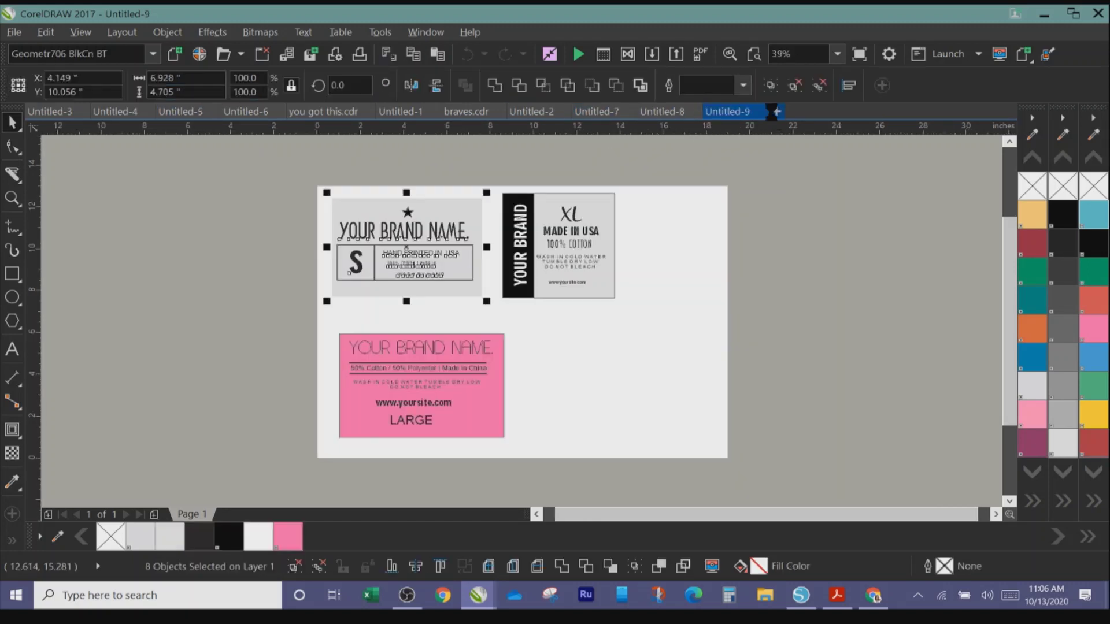
Step: Create a new blank document and paste the copied size S brand label into it
left_click(776, 111)
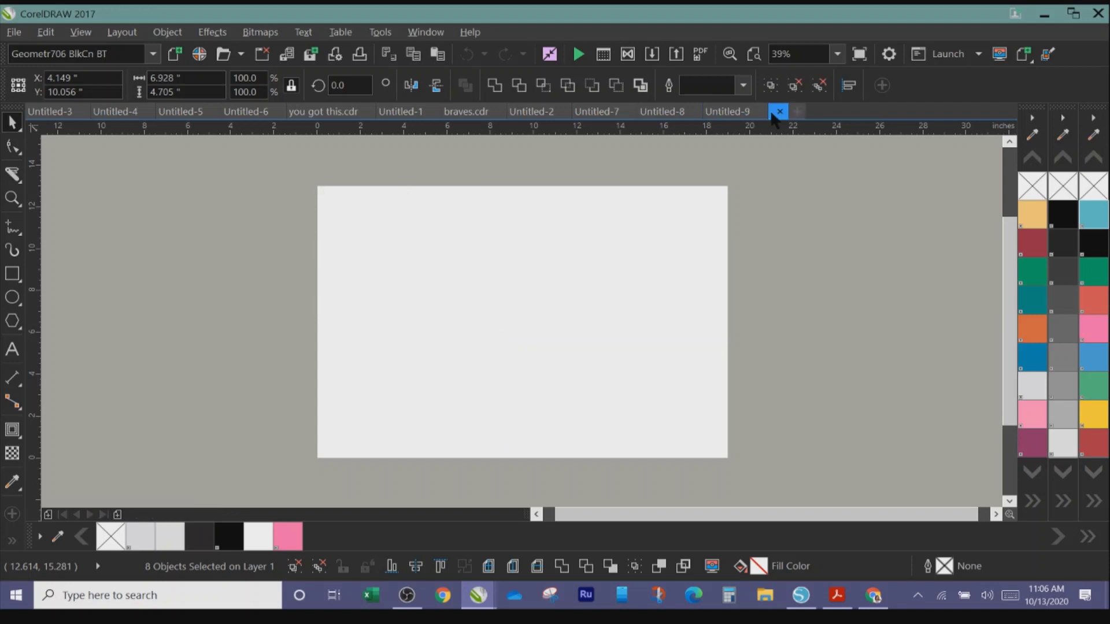
right_click(392, 255)
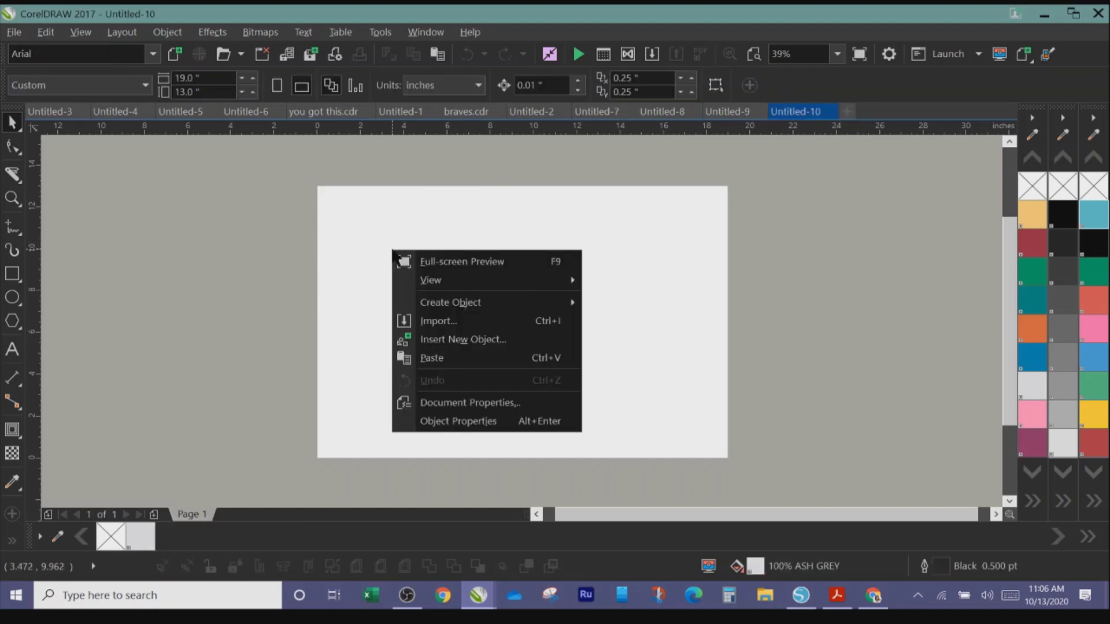
left_click(441, 366)
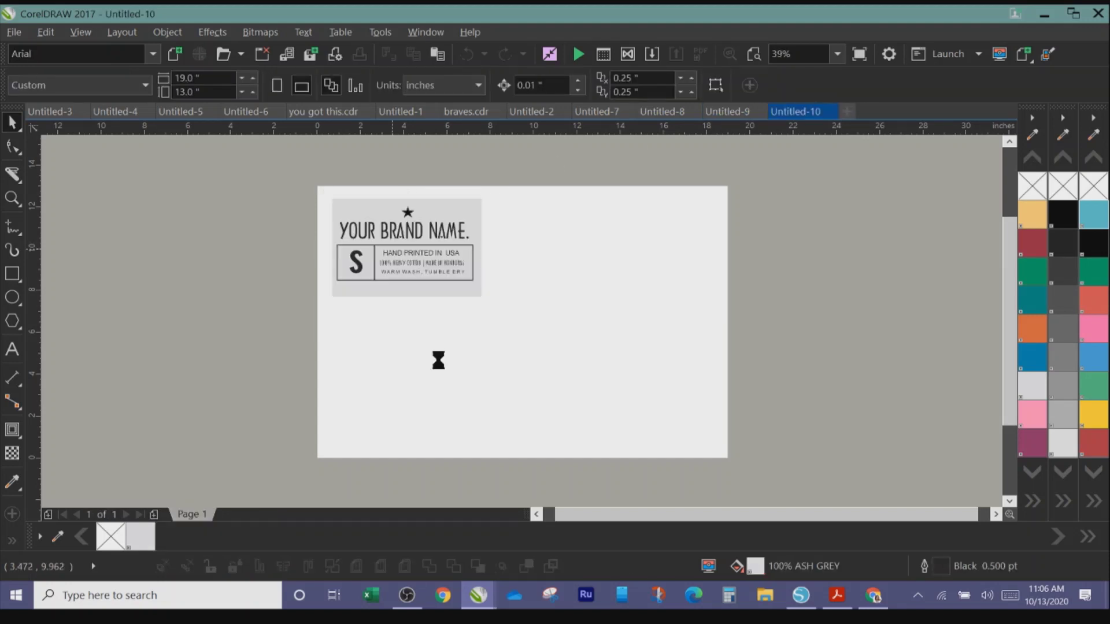
left_click(536, 354)
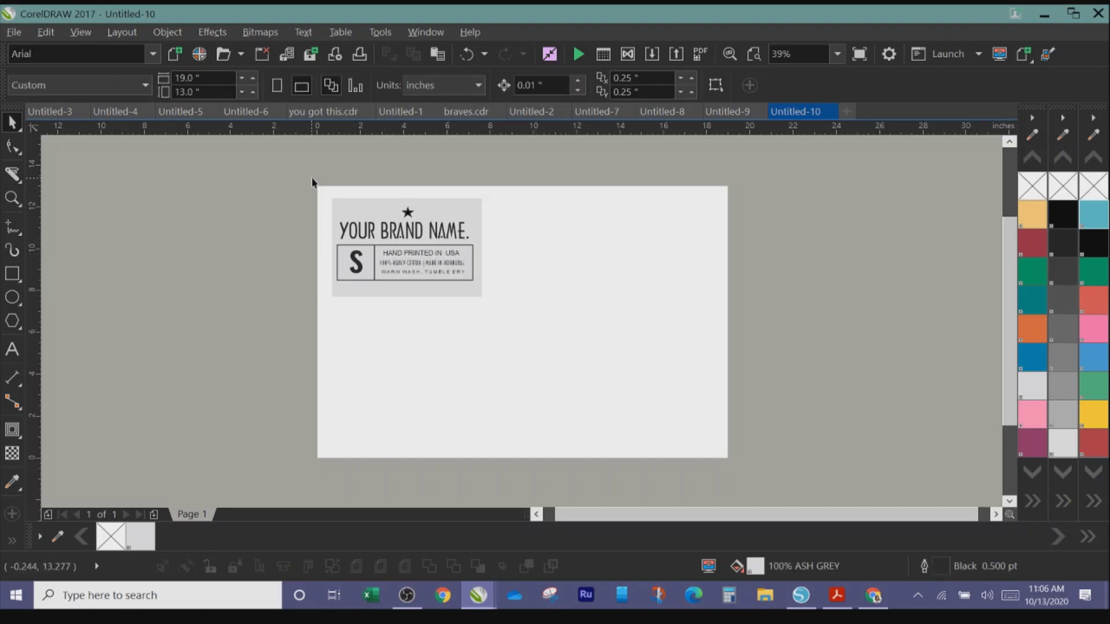
Step: Select the whole pasted label and scale it proportionally to a width of 2 inches
left_click_drag(322, 180, 526, 342)
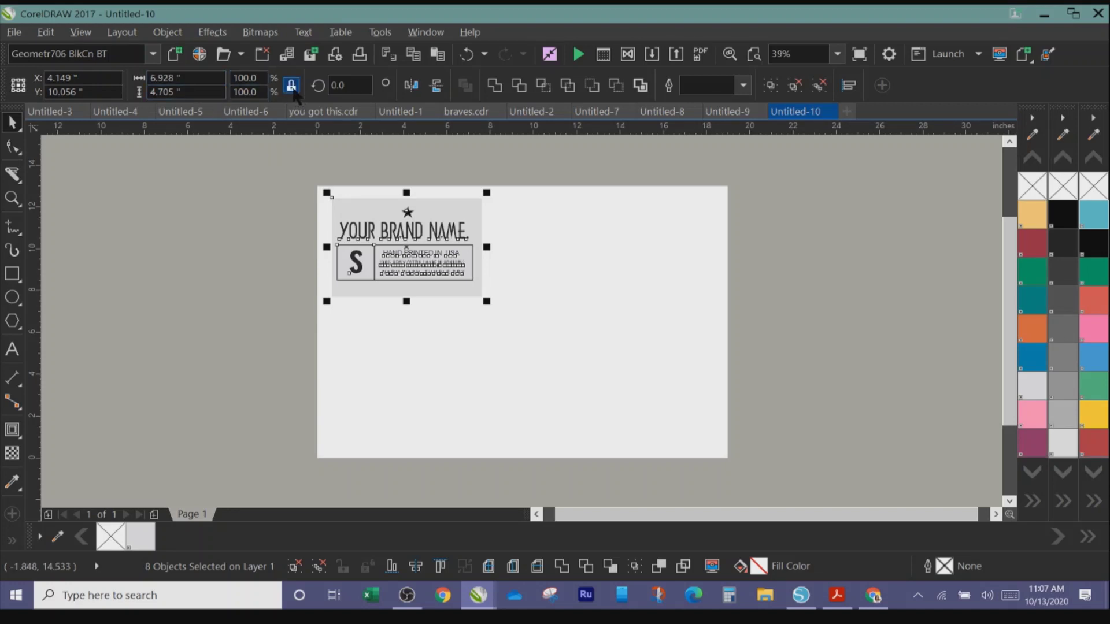
left_click(191, 78)
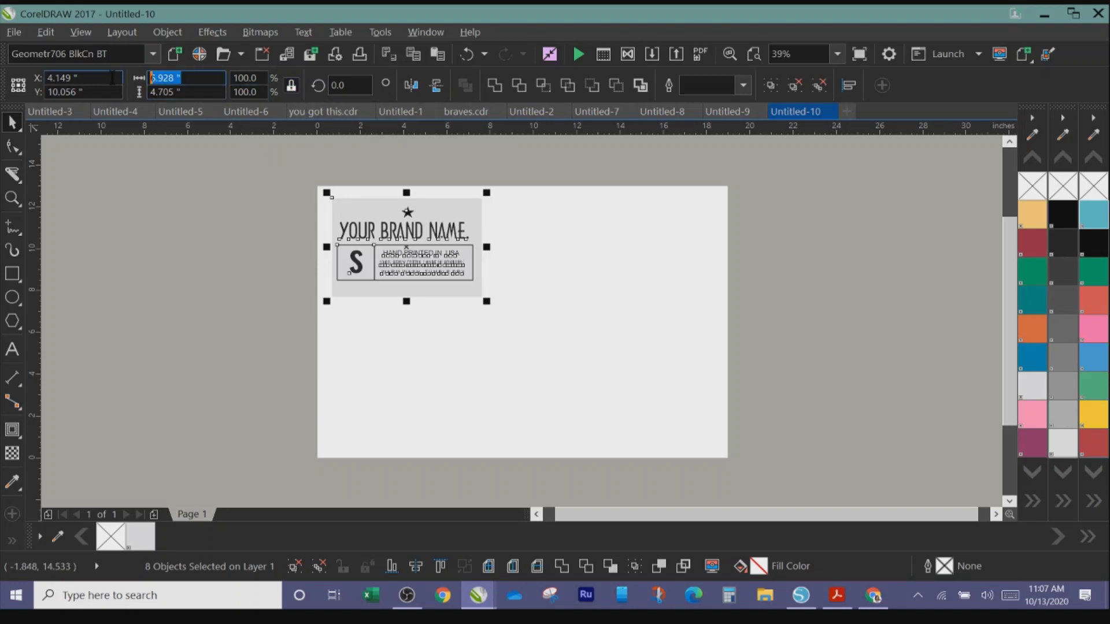
type("2")
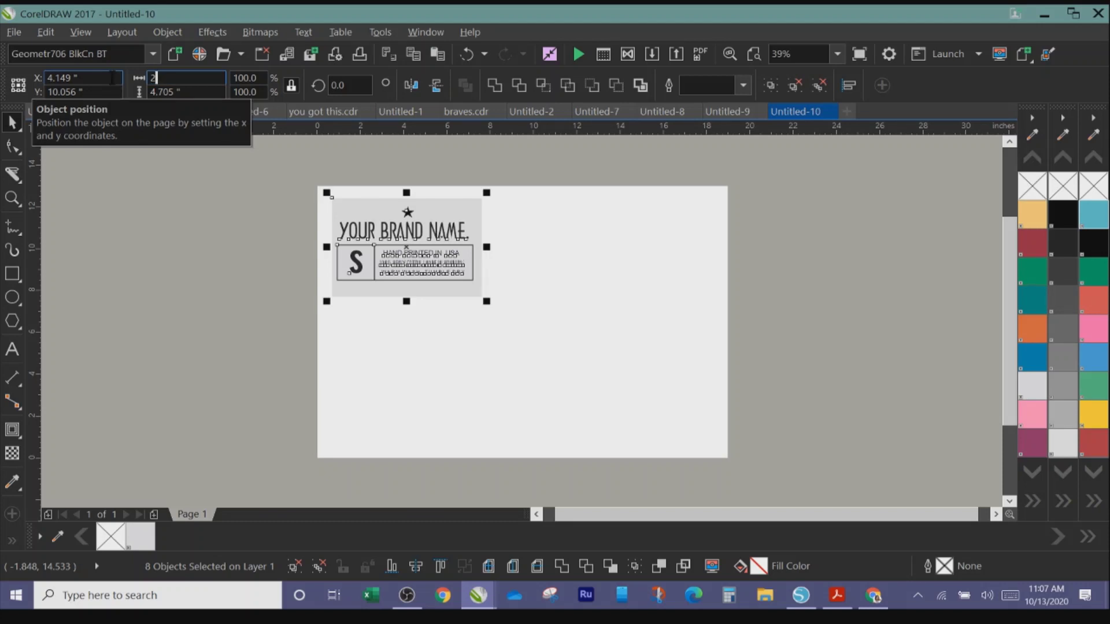
key("Return")
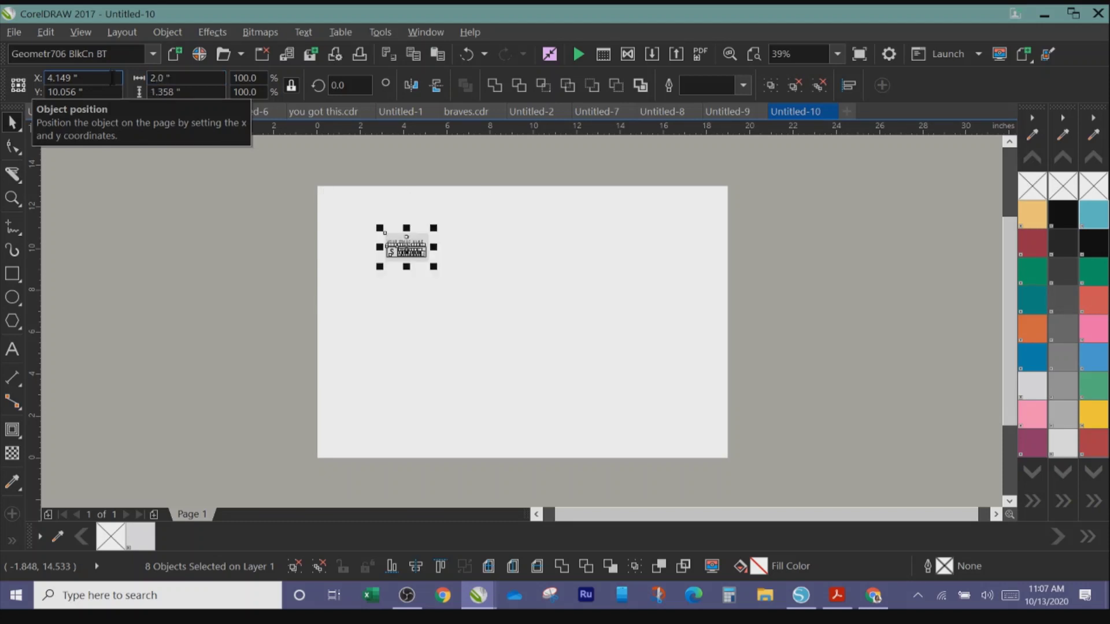
left_click(478, 266)
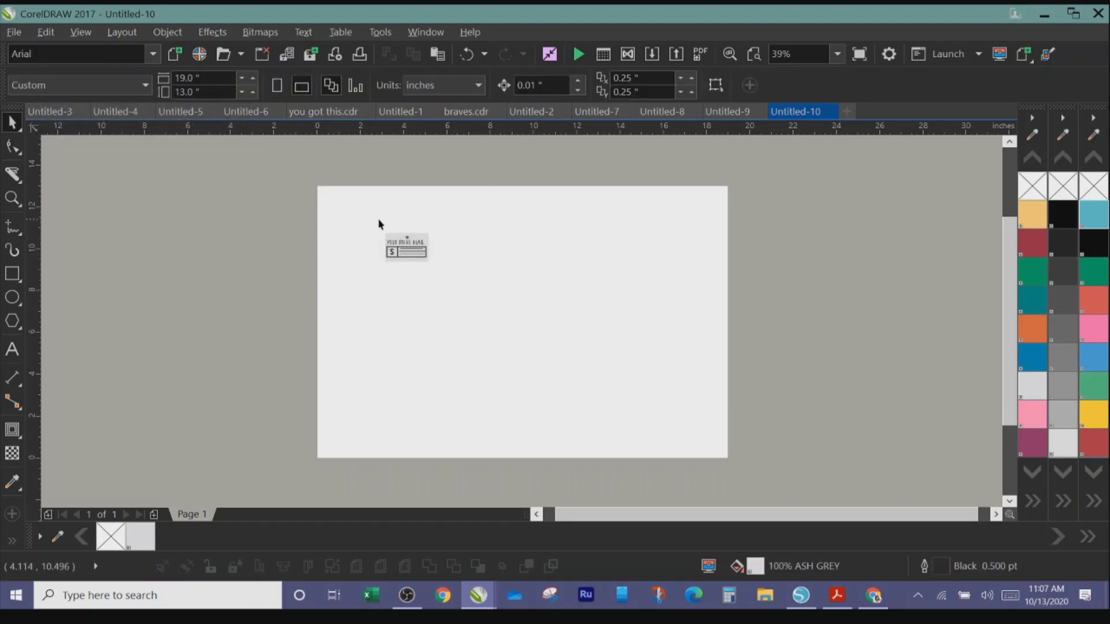
Step: Reselect the whole label and check its height
left_click(405, 243)
left_click_drag(363, 218, 450, 282)
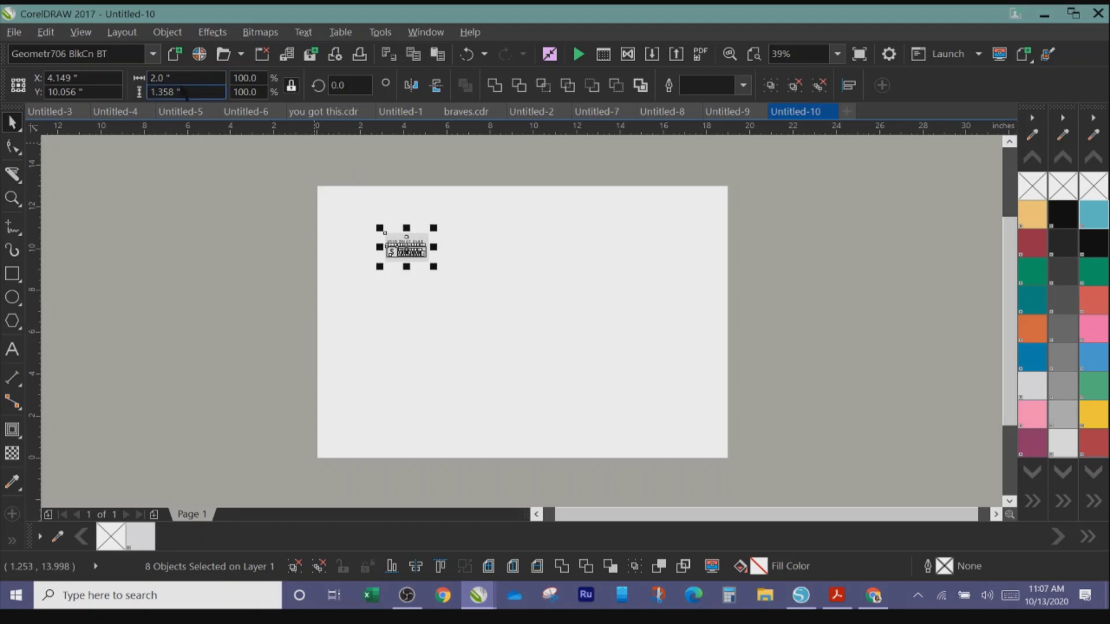
key("Return")
Step: With nothing selected, set the page size to 2 inches wide and 1.5 inches high
left_click(279, 228)
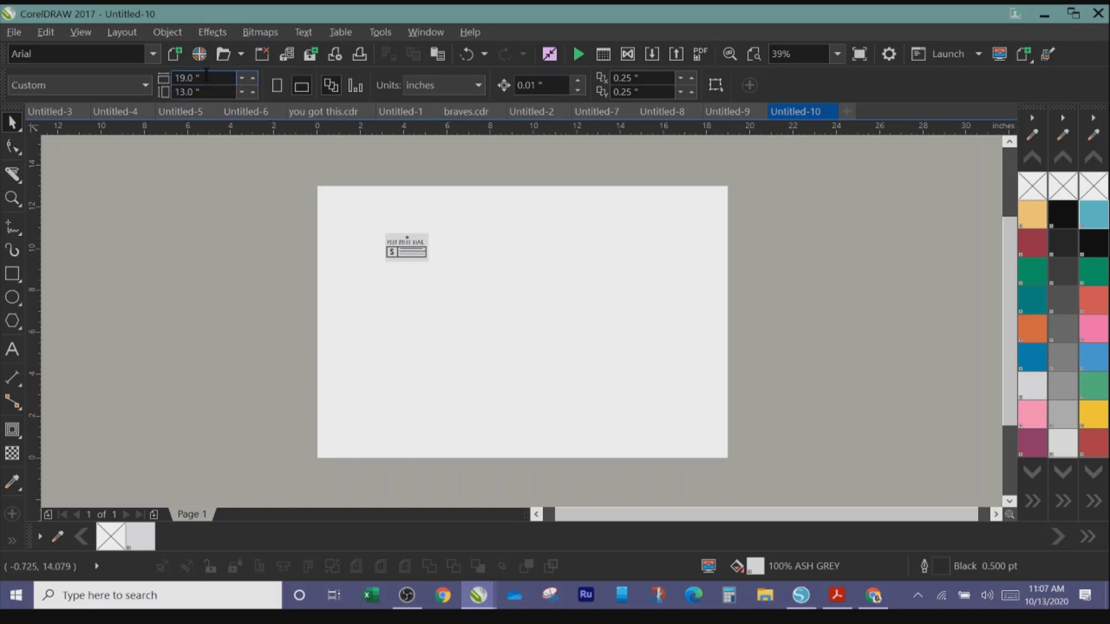
left_click_drag(206, 74, 141, 85)
type("2")
left_click_drag(200, 91, 117, 98)
type("1.")
key("Return")
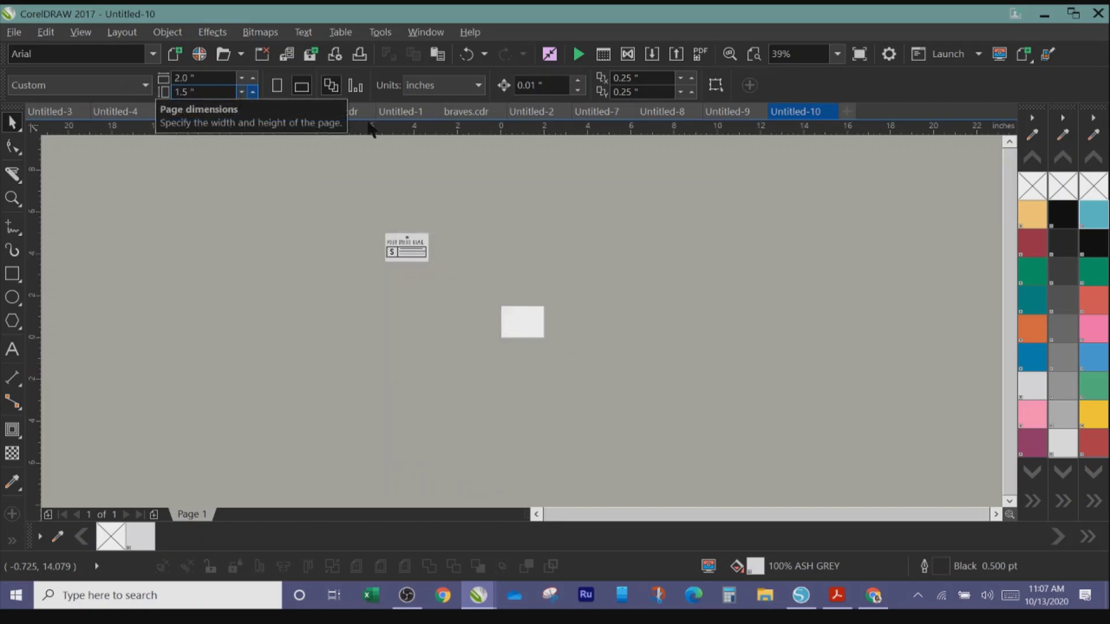
Step: Group all objects of the brand label, centre the group on the page, and fit the page in view
left_click_drag(363, 206, 447, 311)
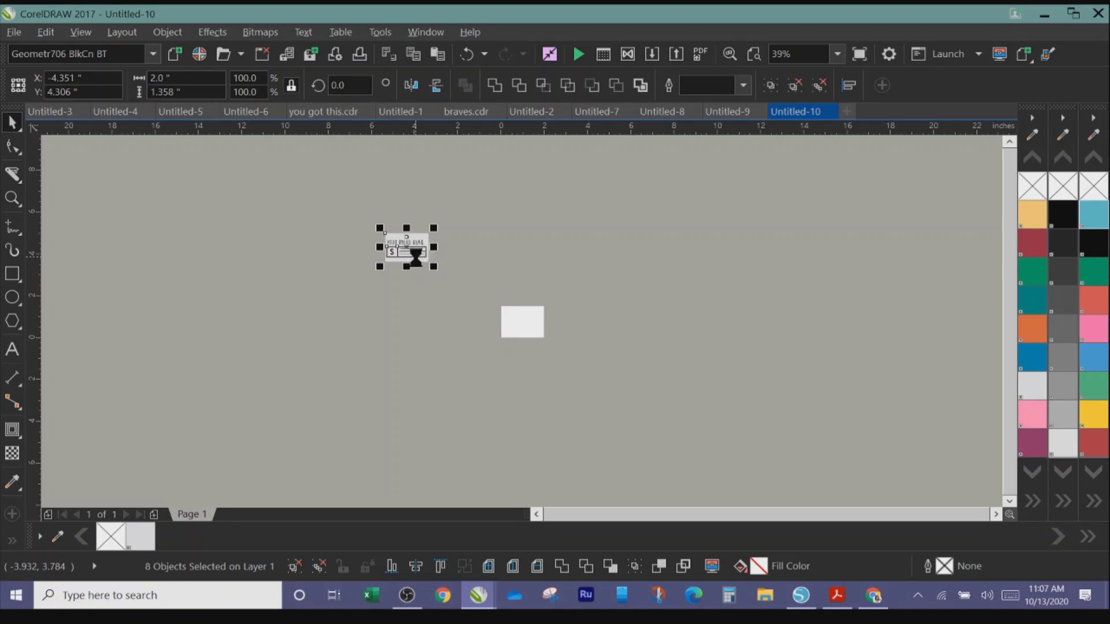
key("ctrl+g")
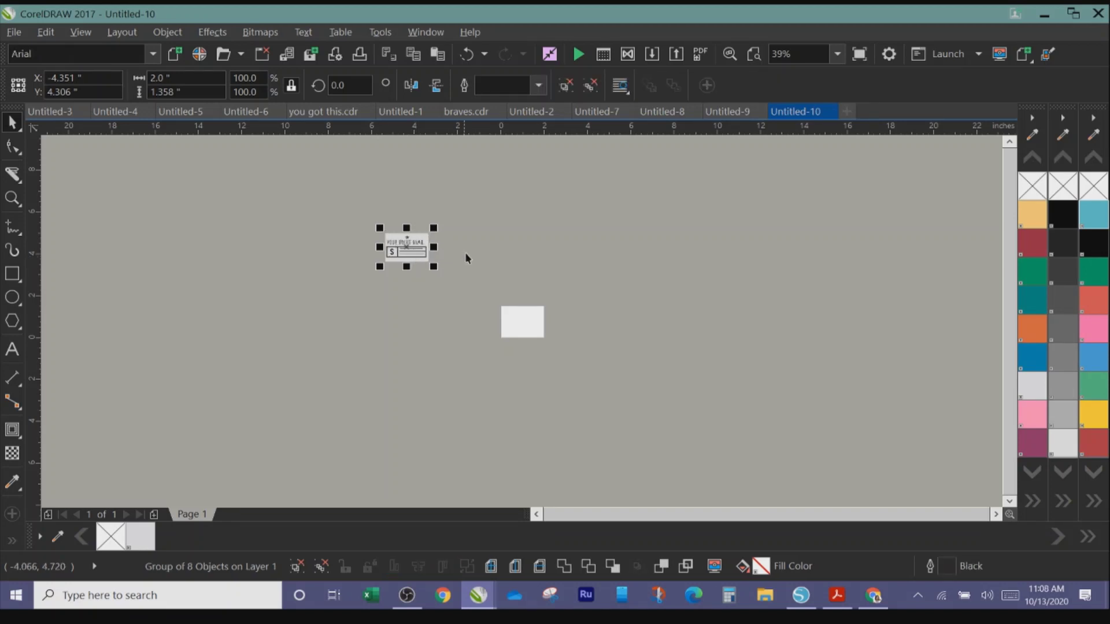
left_click(492, 567)
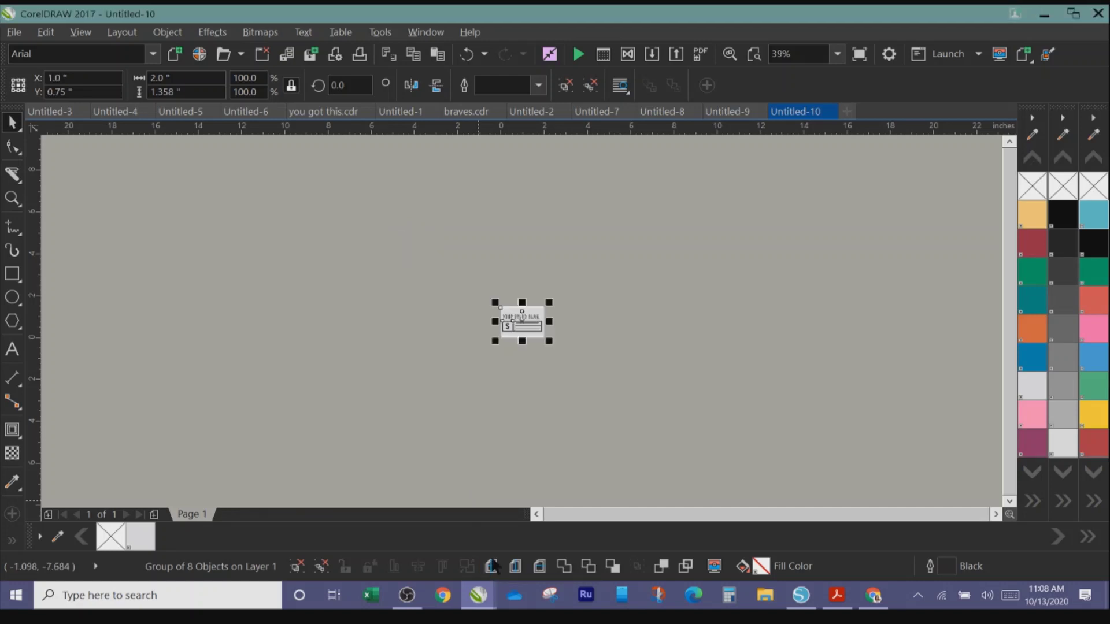
left_click(491, 458)
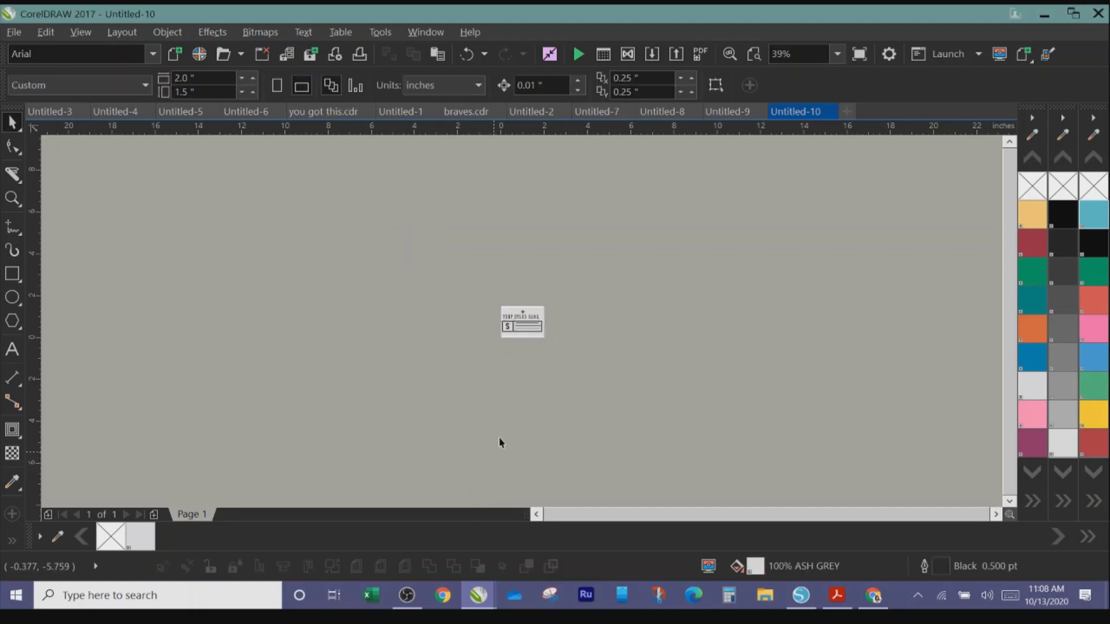
left_click(754, 53)
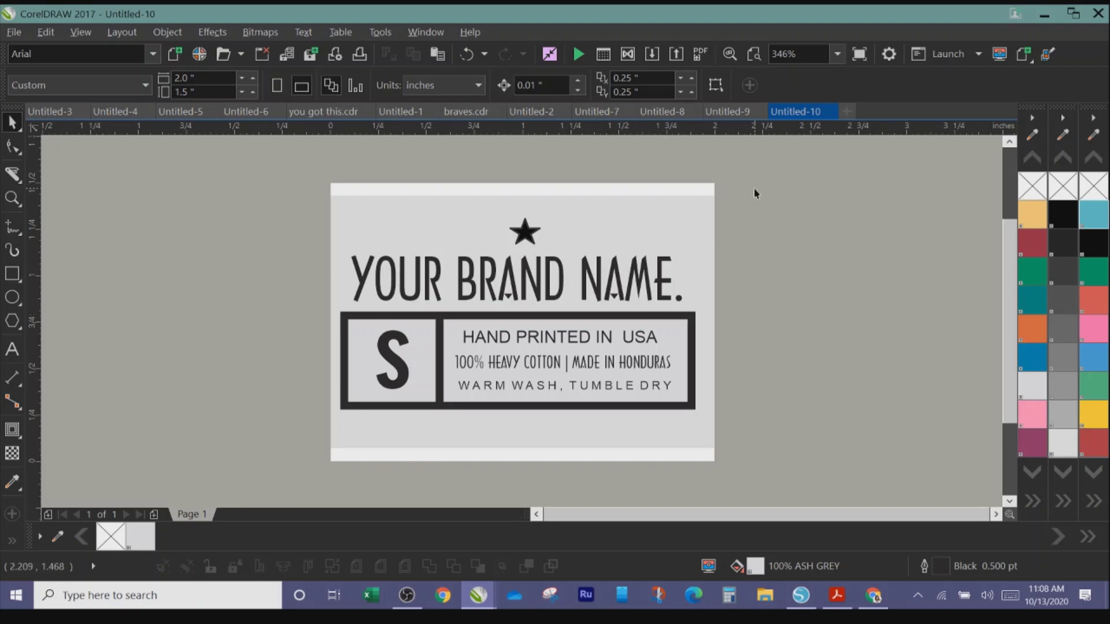
Step: Switch to the Untitled-7 document with the "You Got This" label and ungroup the label
left_click(667, 113)
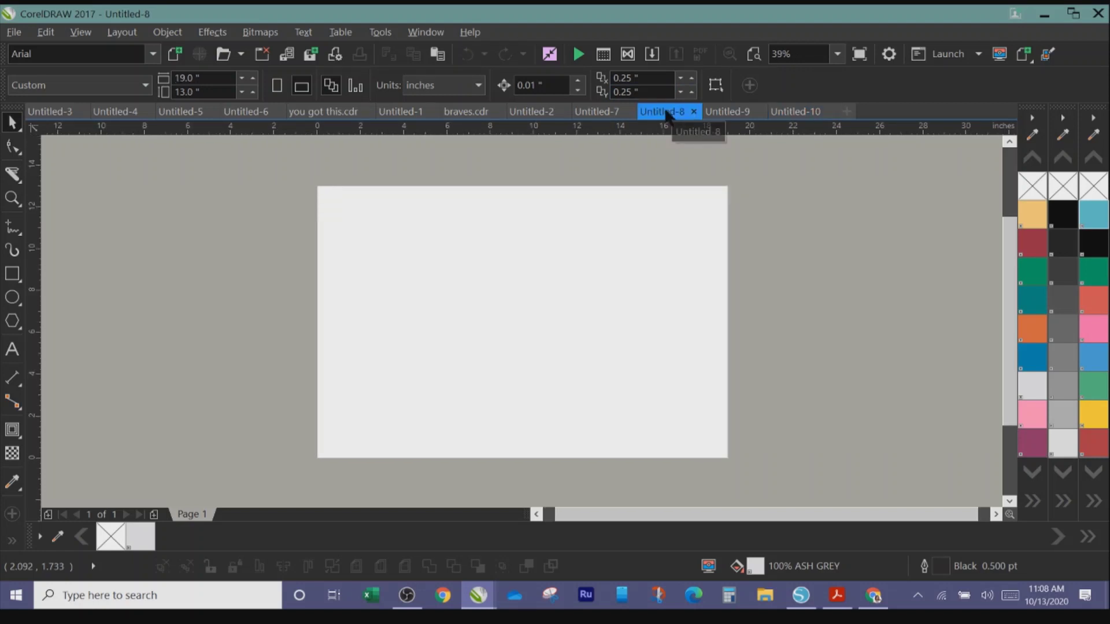
left_click(720, 113)
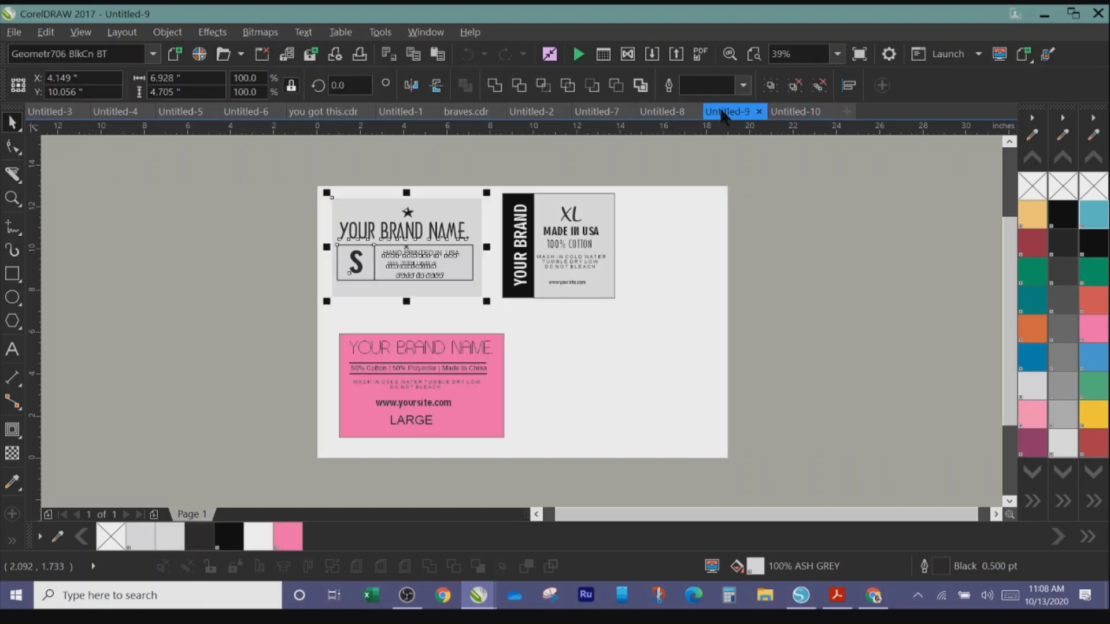
left_click(597, 112)
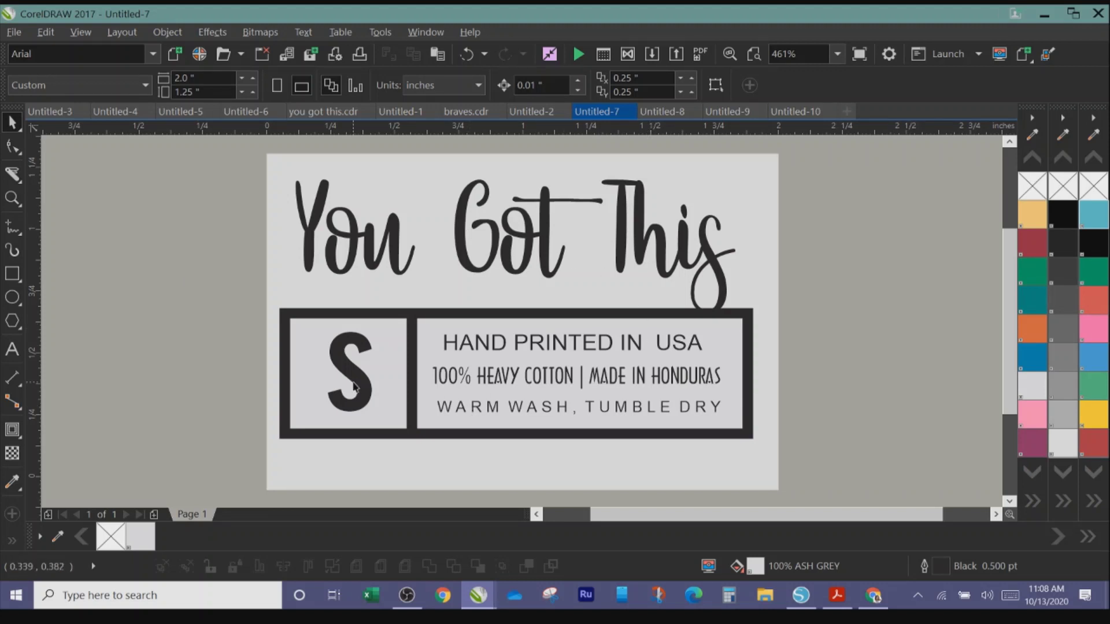
left_click(340, 344)
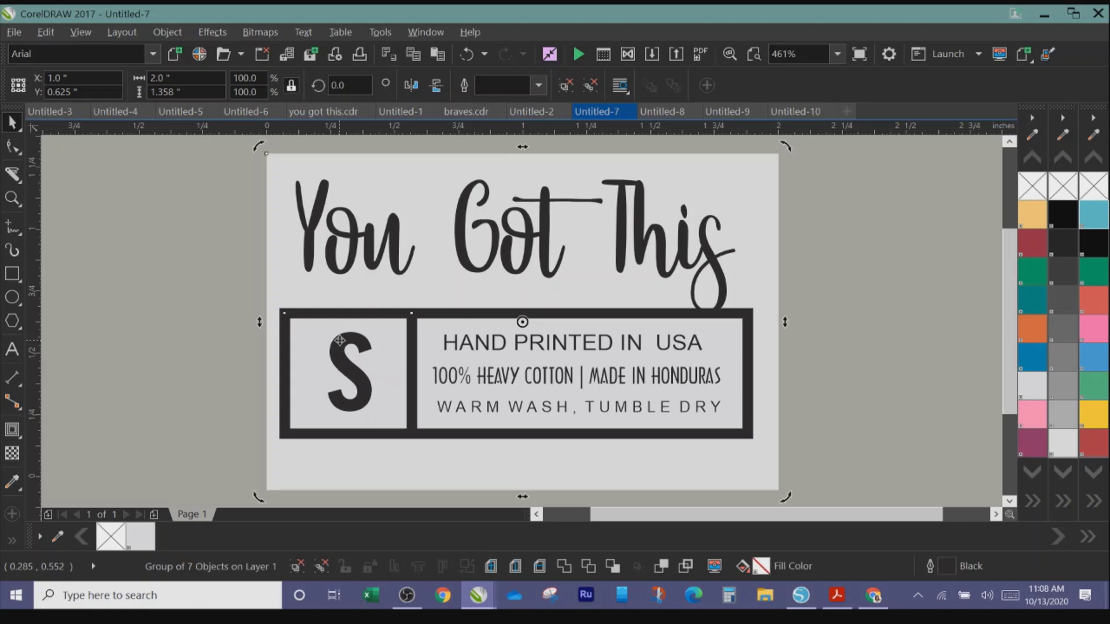
left_click(296, 566)
left_click(216, 446)
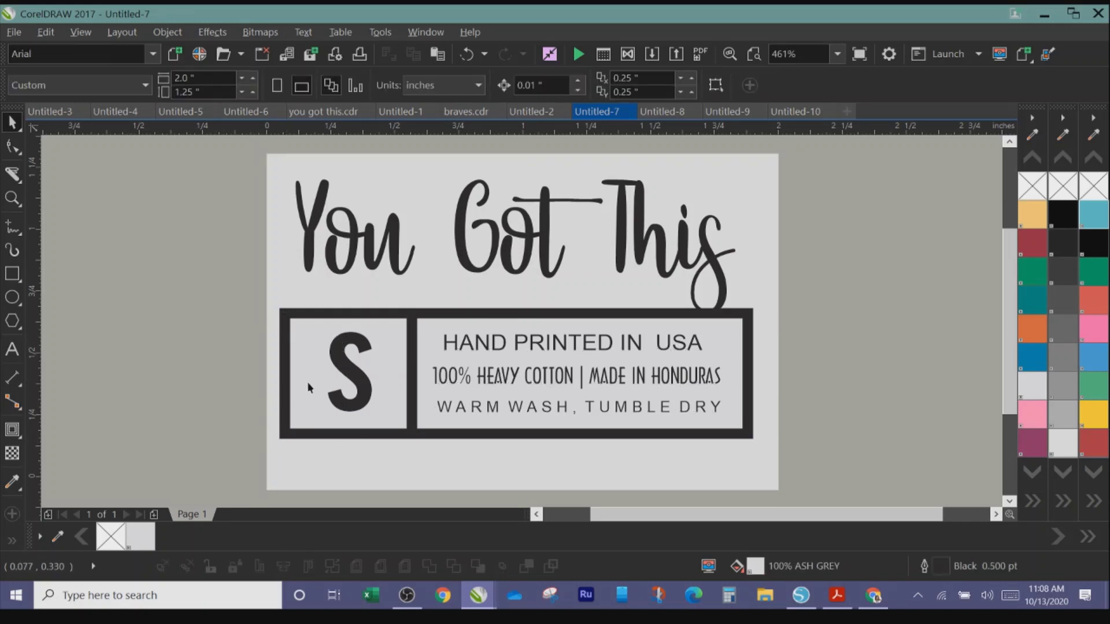
Step: Replace the size letter S on the "You Got This" label with M and reposition it within its box
left_click(341, 363)
double_click(342, 363)
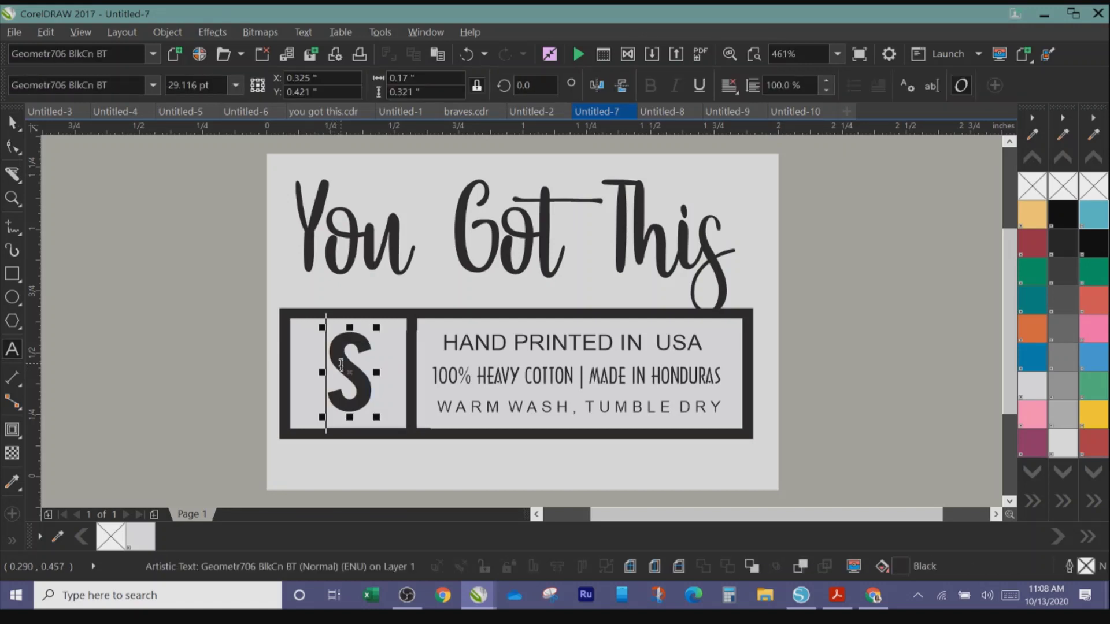
type("M")
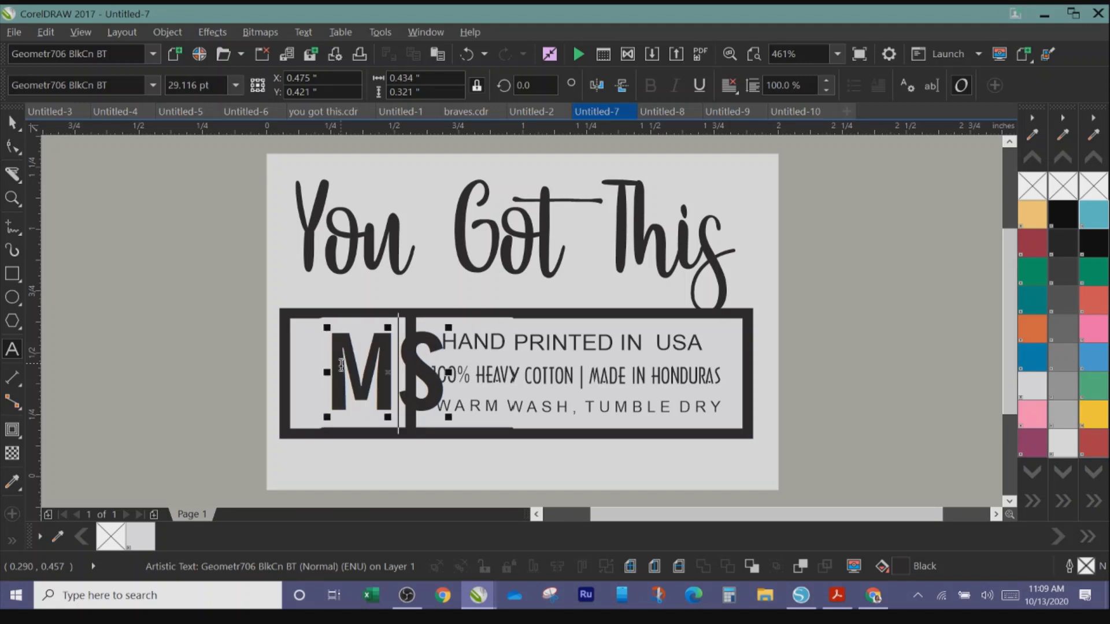
key("Delete")
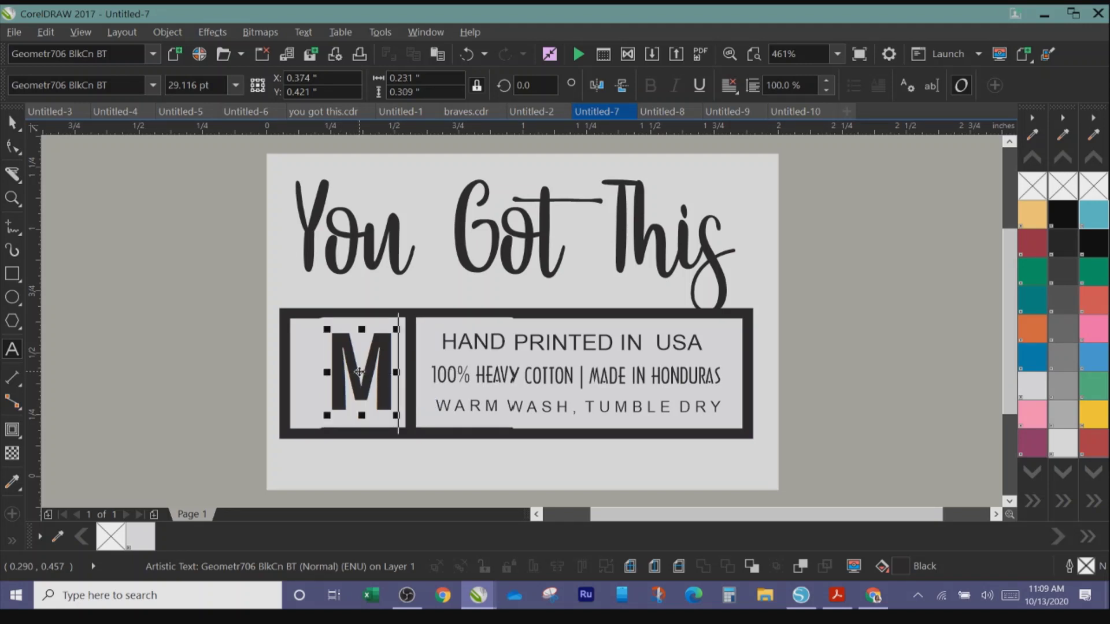
left_click_drag(359, 372, 340, 375)
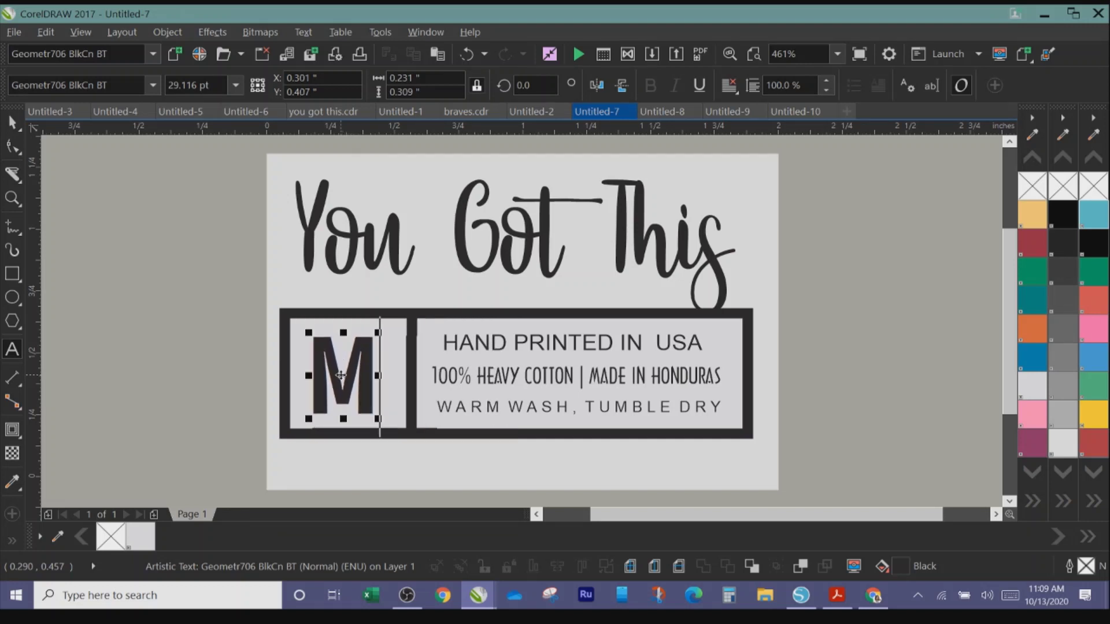
left_click(204, 298)
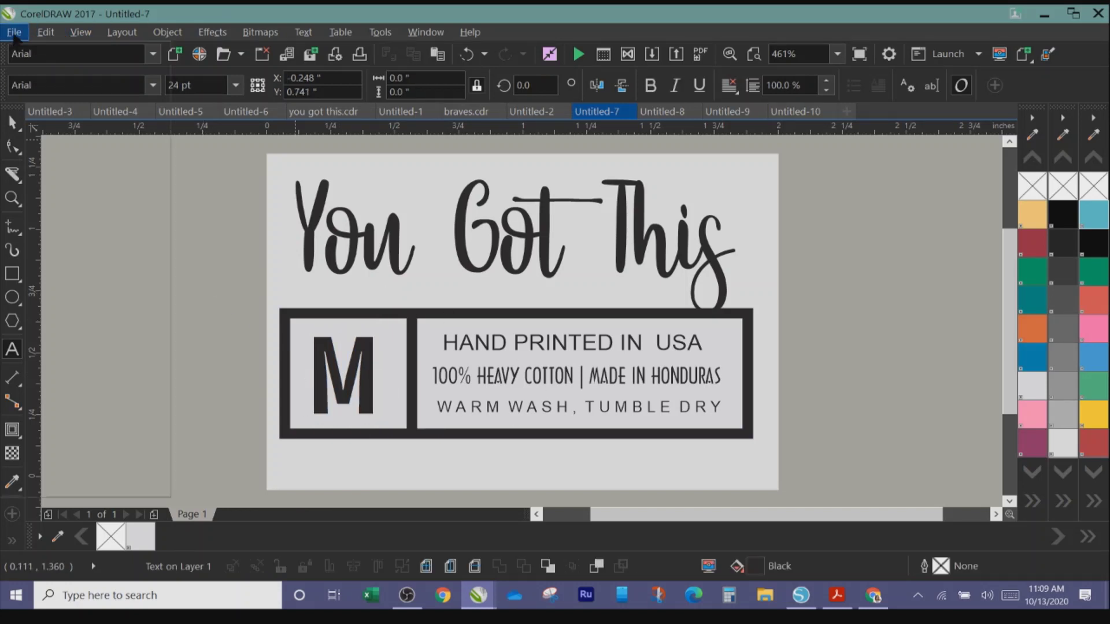
Step: Open the print setup for the "You Got This" label and review the paper types in the printer preferences
left_click(12, 34)
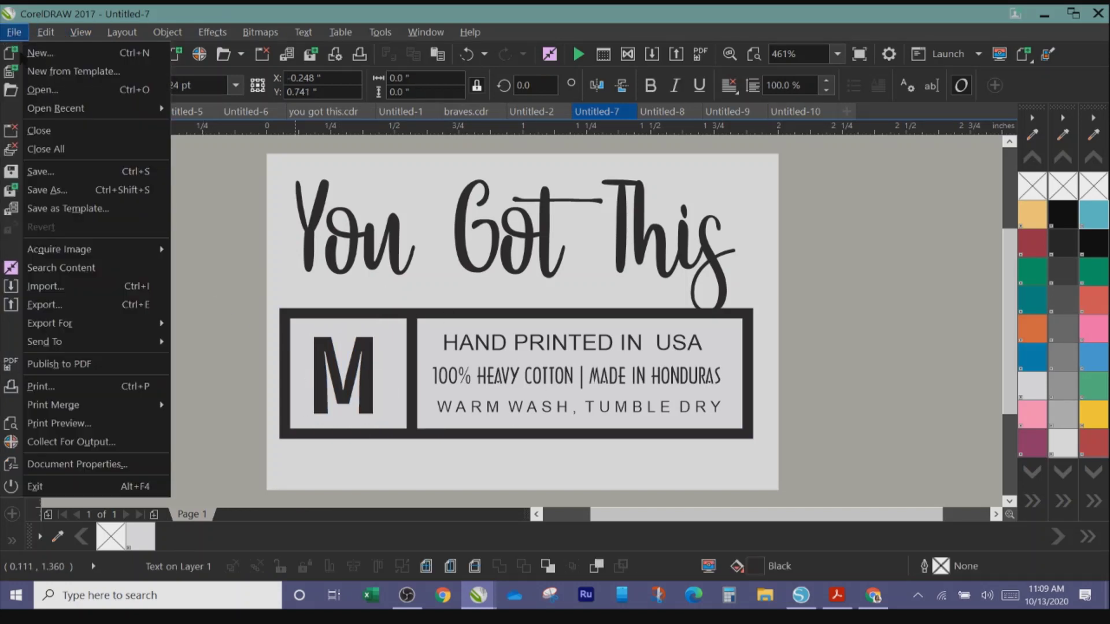
left_click(52, 385)
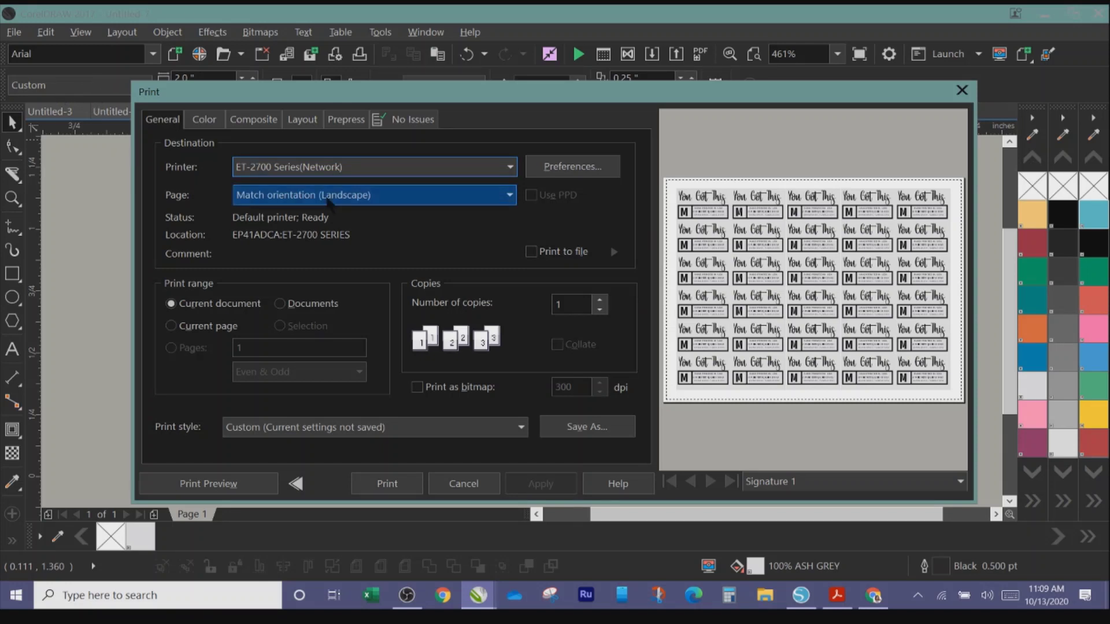
left_click(600, 171)
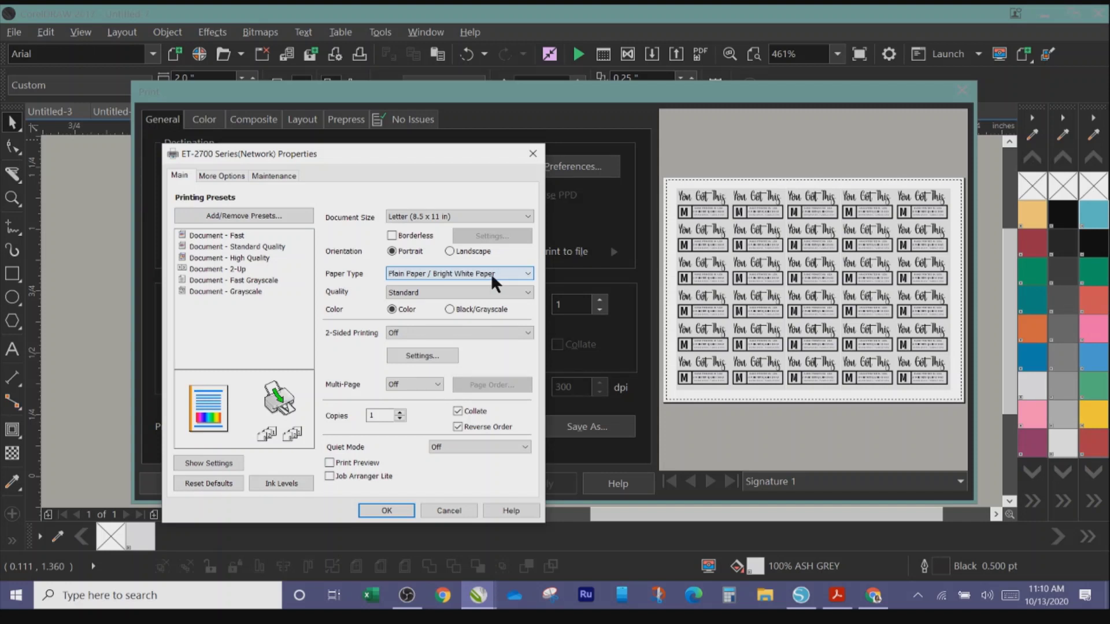
left_click(462, 276)
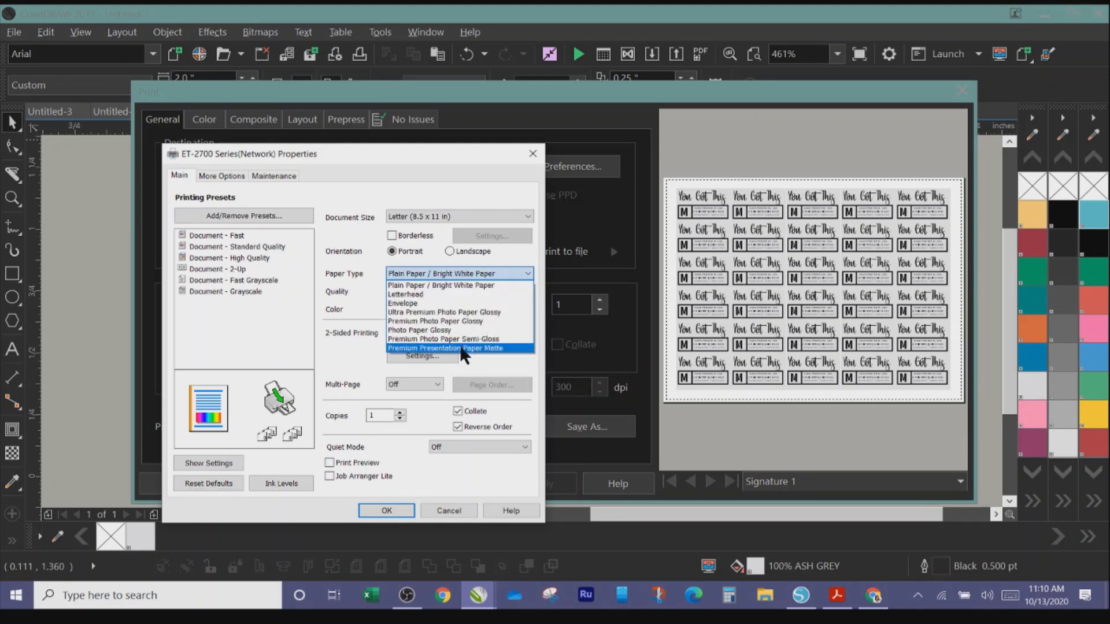
left_click(445, 268)
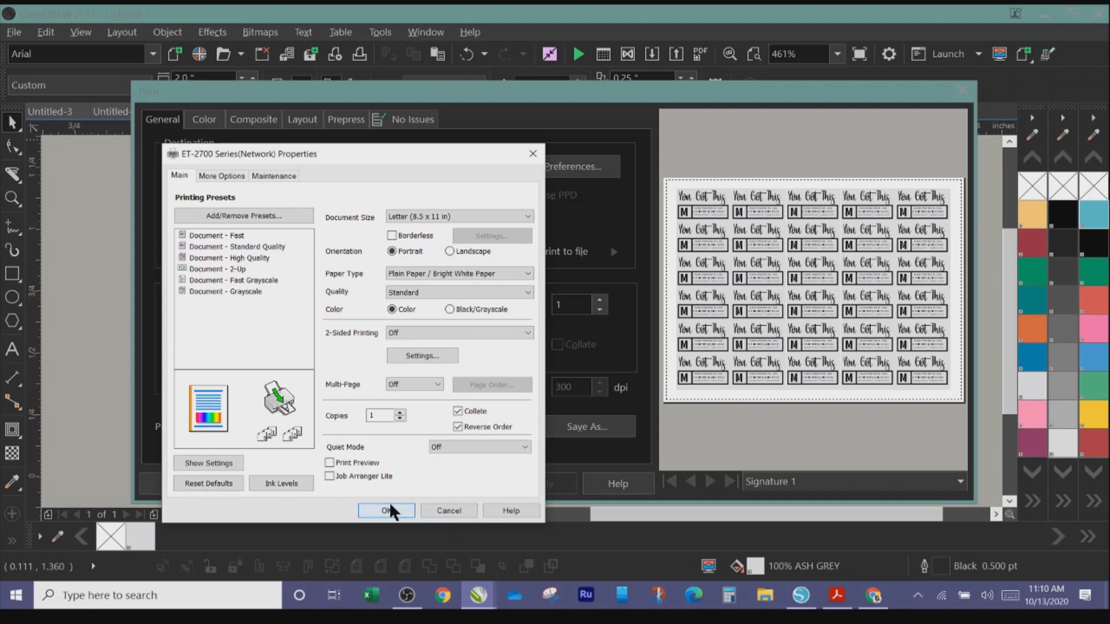
left_click(330, 462)
left_click(445, 510)
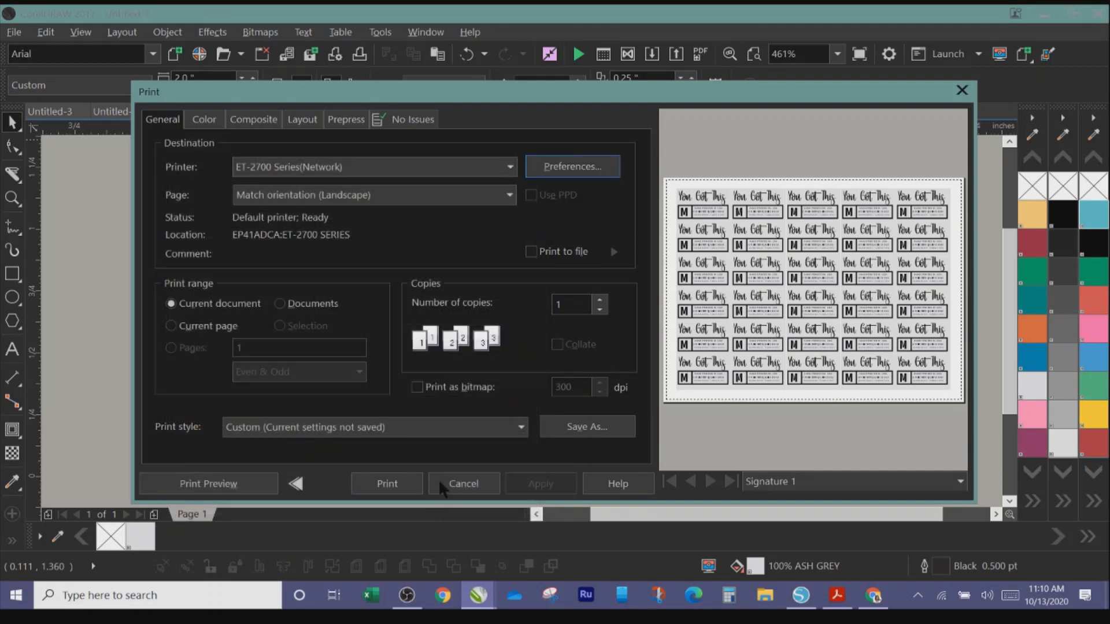
Step: Examine the full-sheet print preview of the size M labels and the first label's dimensions, and leave the print setup
left_click(246, 477)
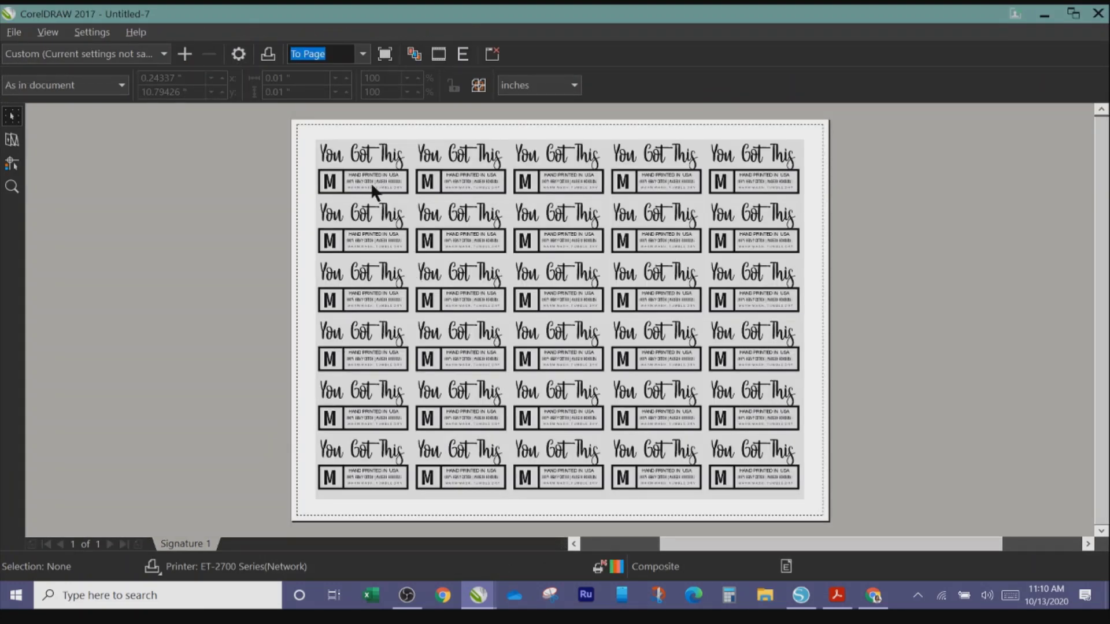
left_click(372, 187)
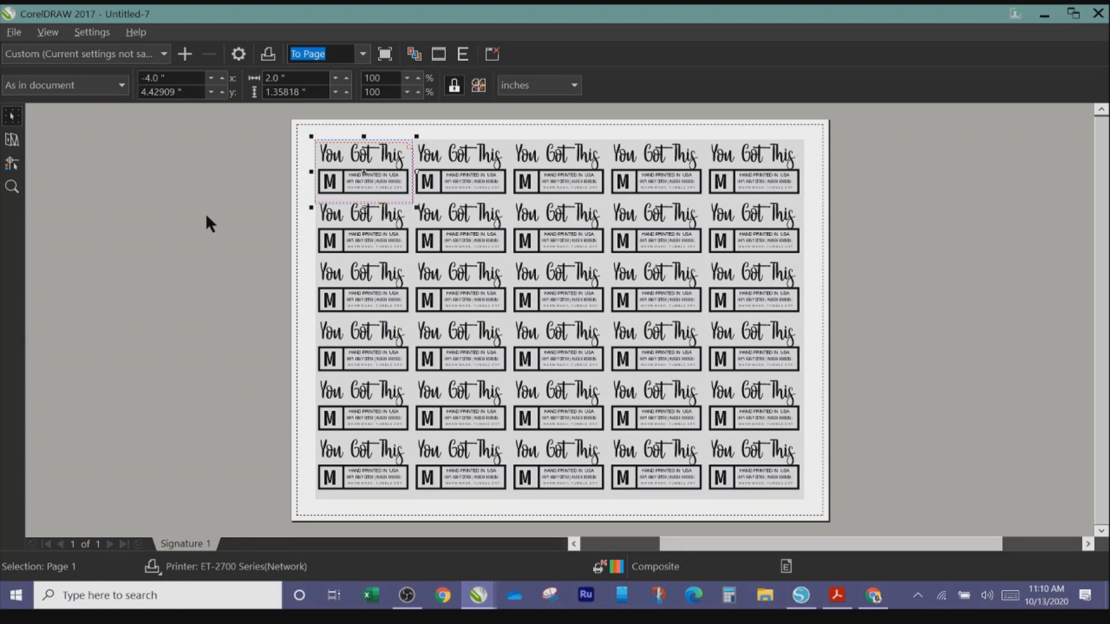
left_click(14, 32)
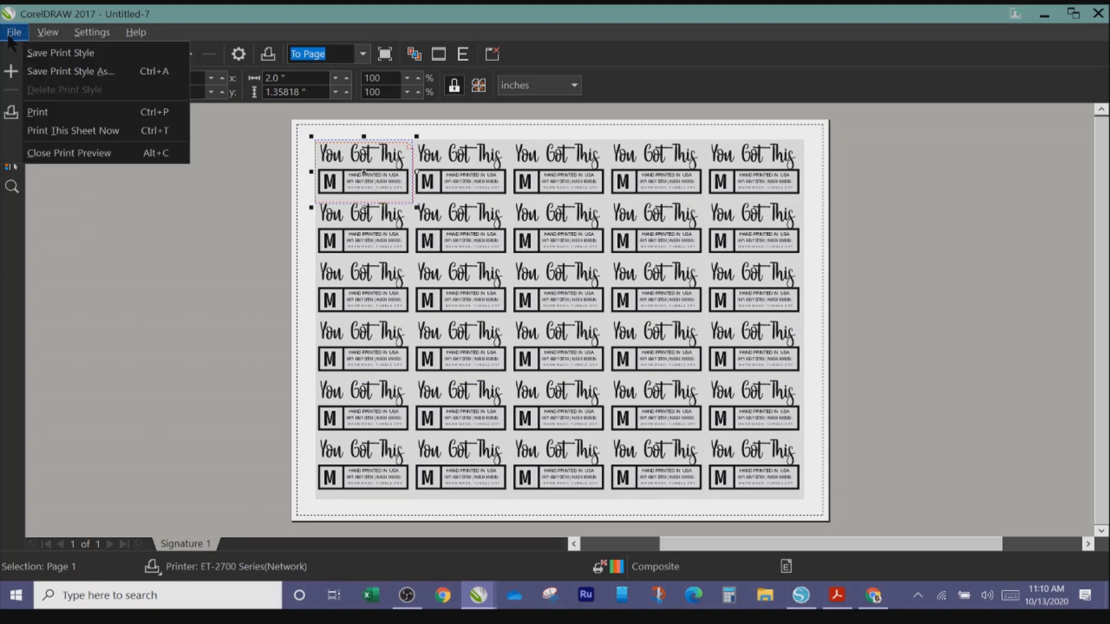
left_click(37, 155)
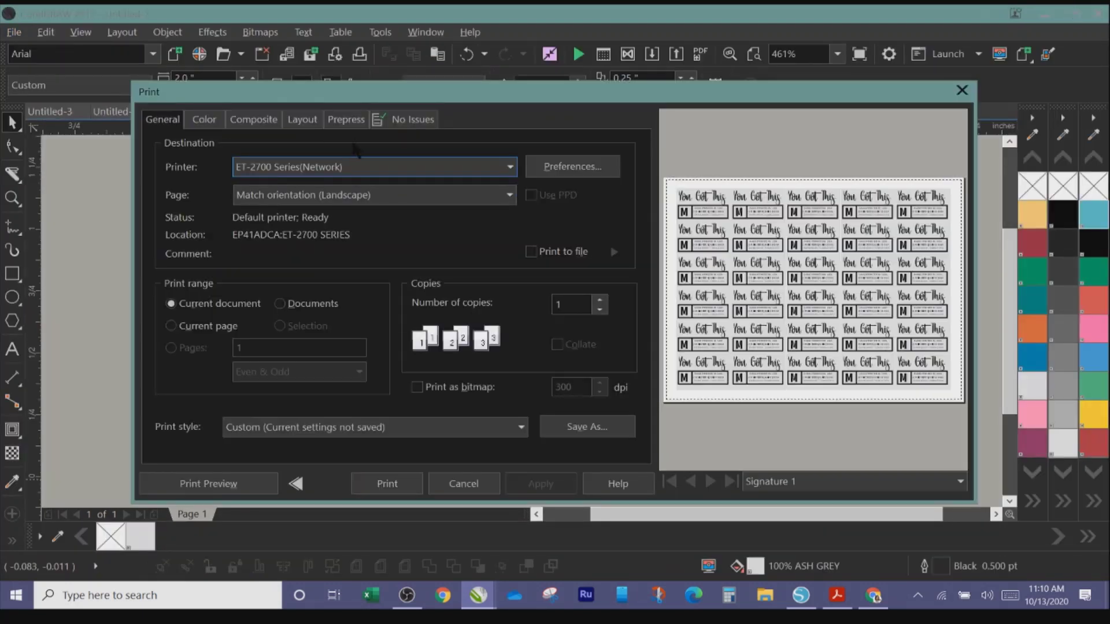
left_click(456, 486)
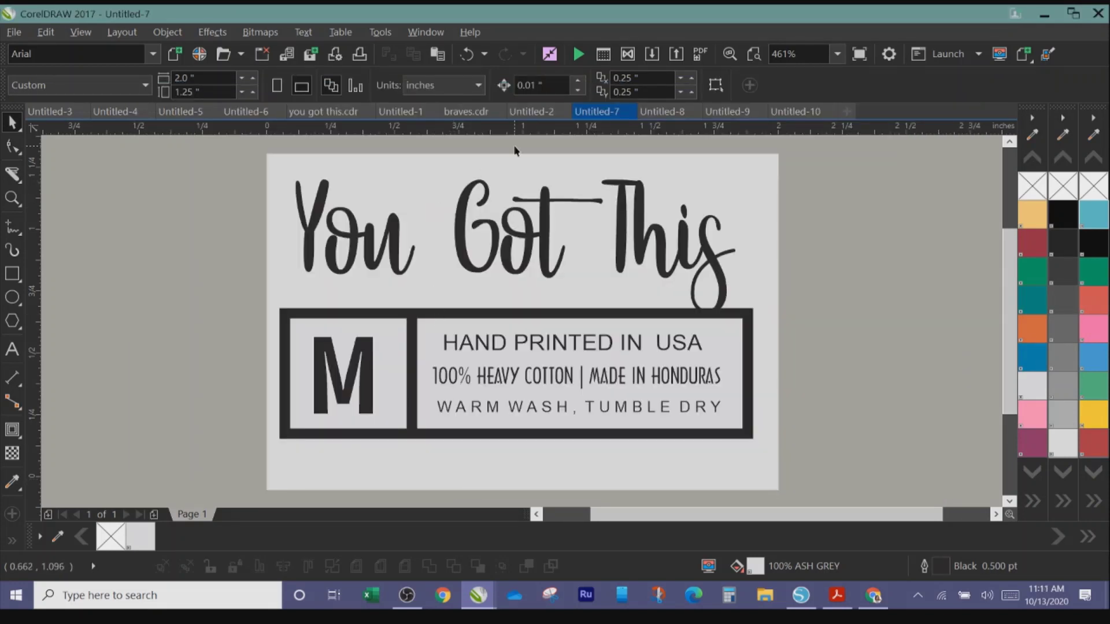
Step: Return to the Untitled-10 brand label document, open its print setup, and check the printer preferences
left_click(780, 114)
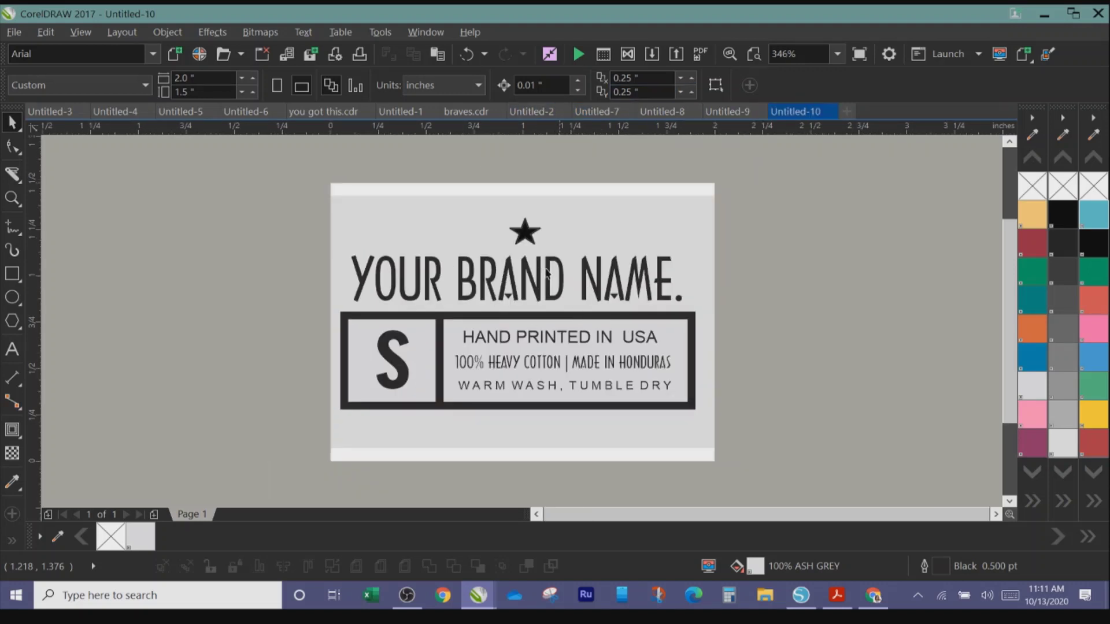
left_click(15, 33)
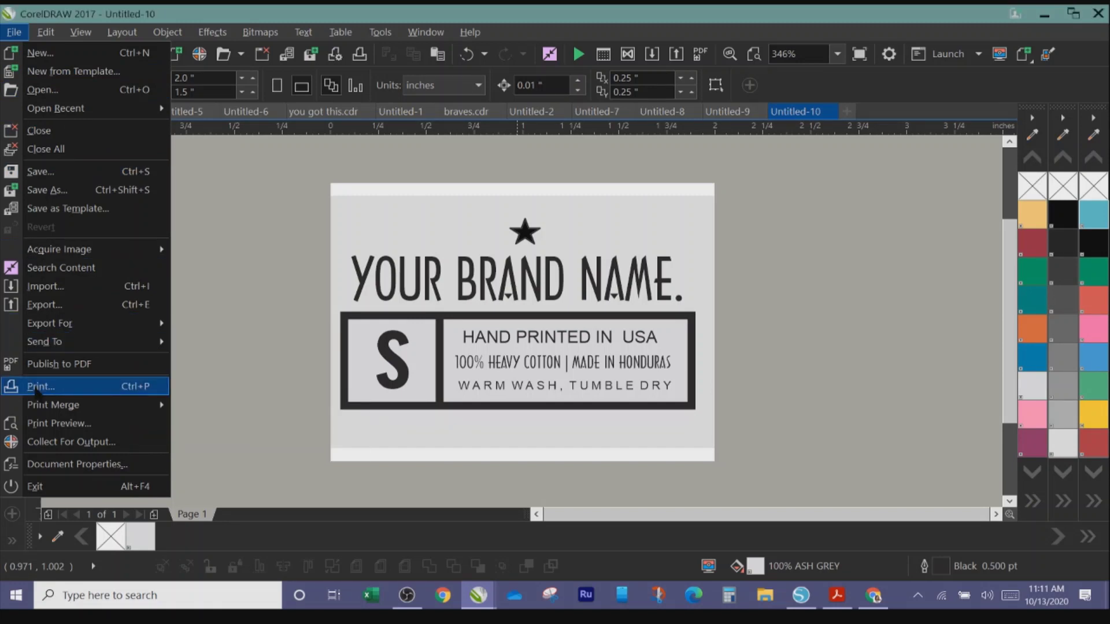
left_click(36, 392)
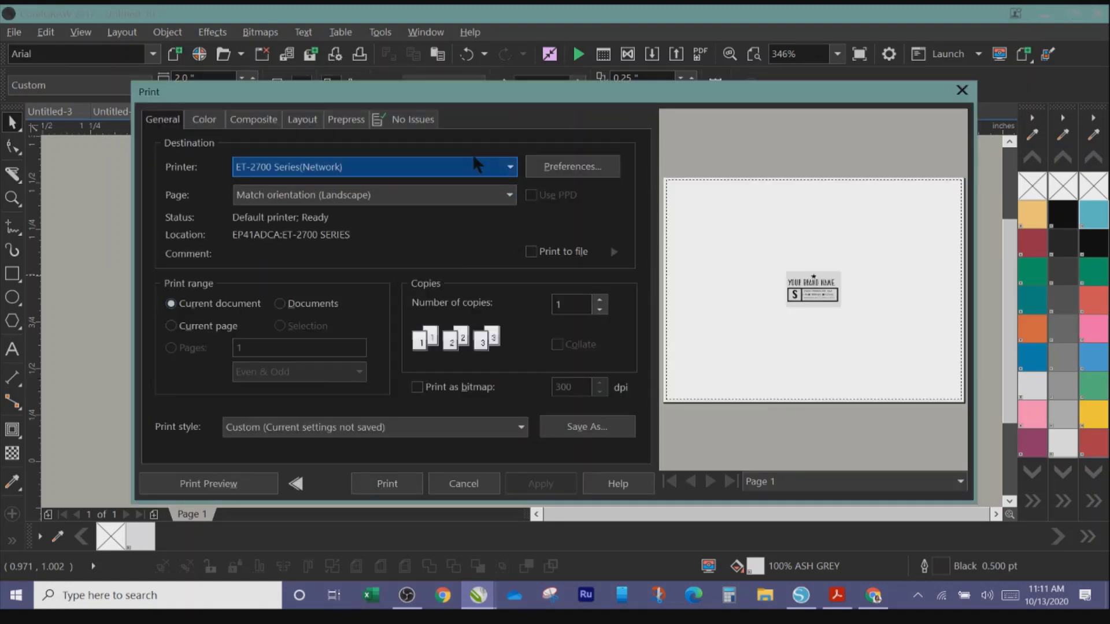
left_click(568, 169)
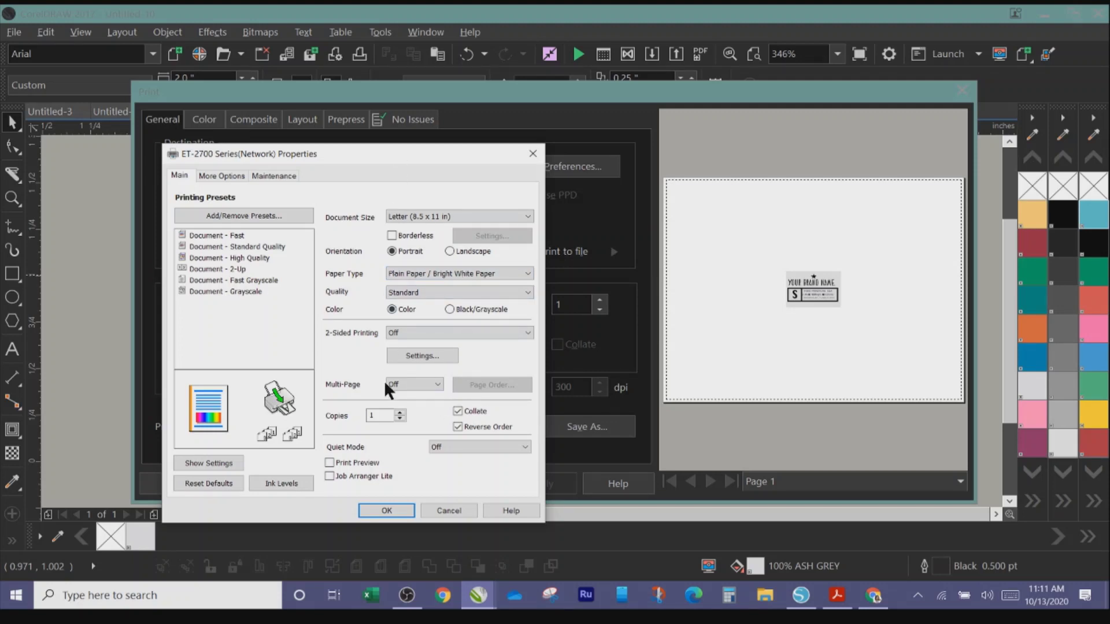
left_click(442, 511)
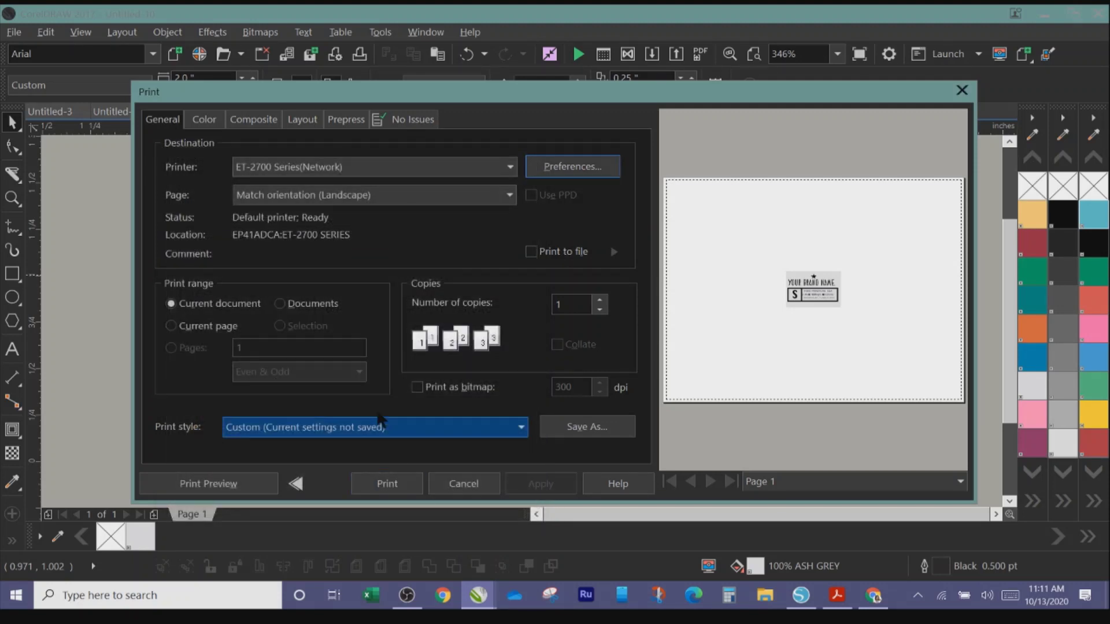
Step: Open the full print preview of the brand label and set the imposition layout to five labels across
left_click(235, 486)
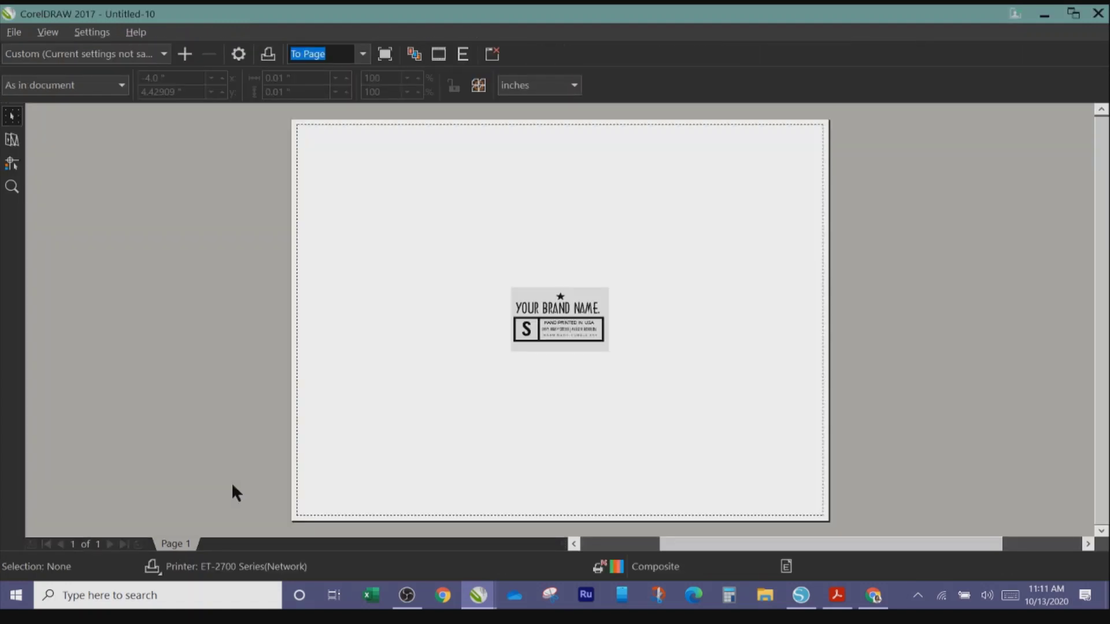
left_click(561, 313)
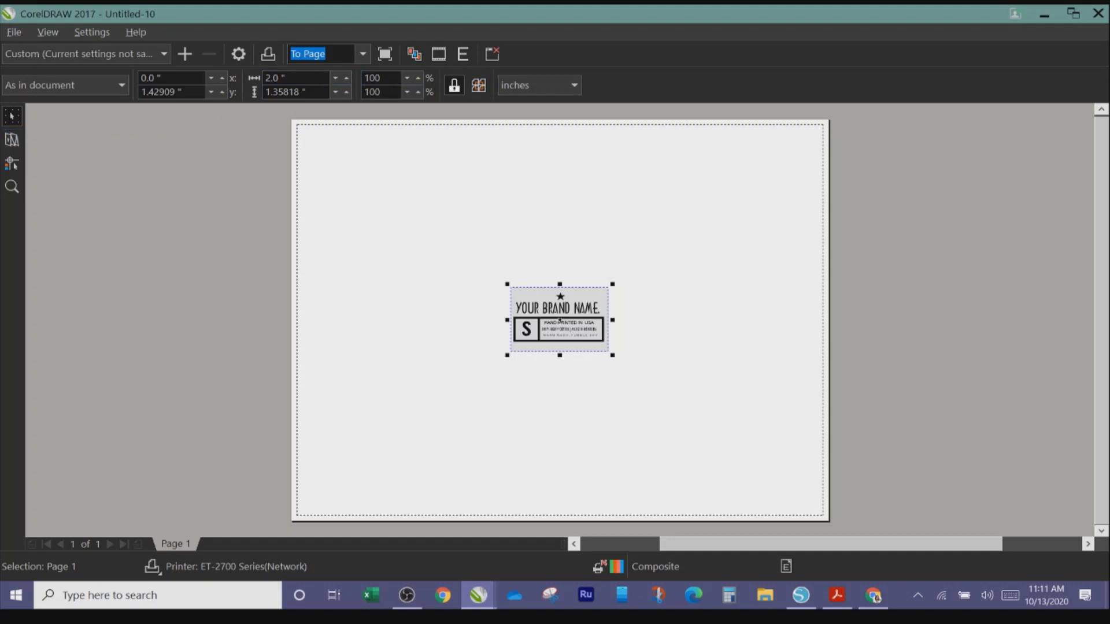
left_click(12, 141)
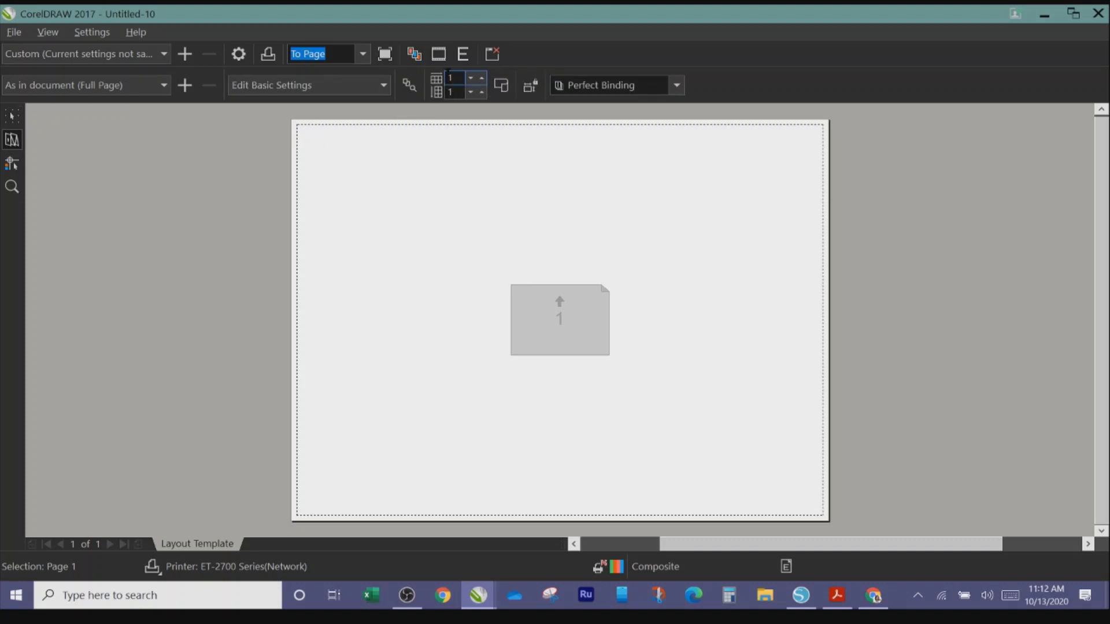
left_click(456, 91)
left_click(483, 79)
left_click(482, 79)
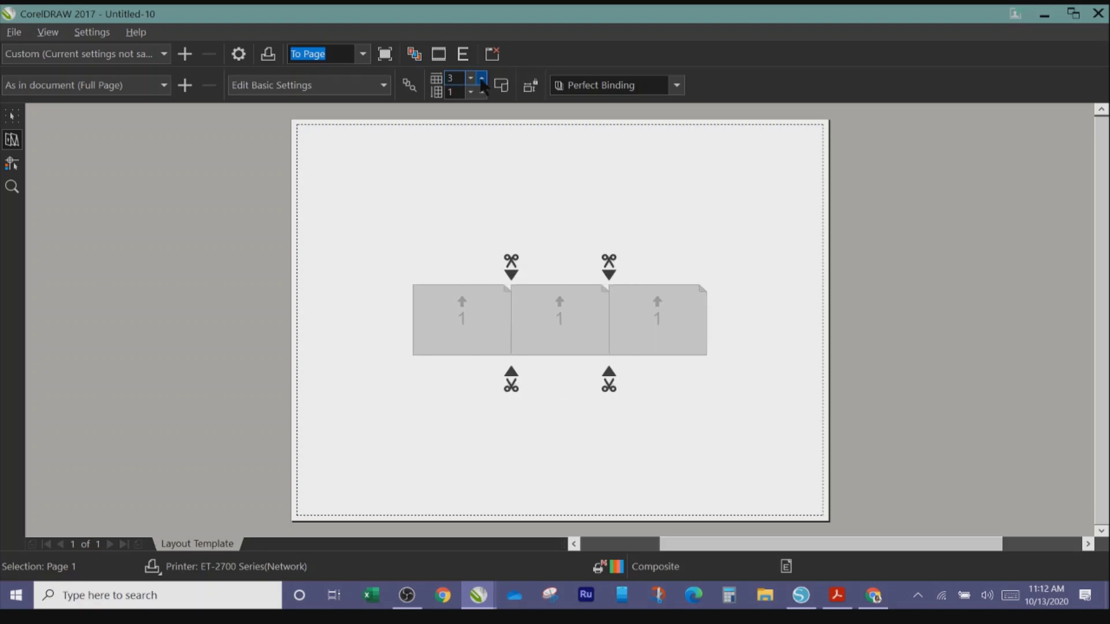
left_click(482, 80)
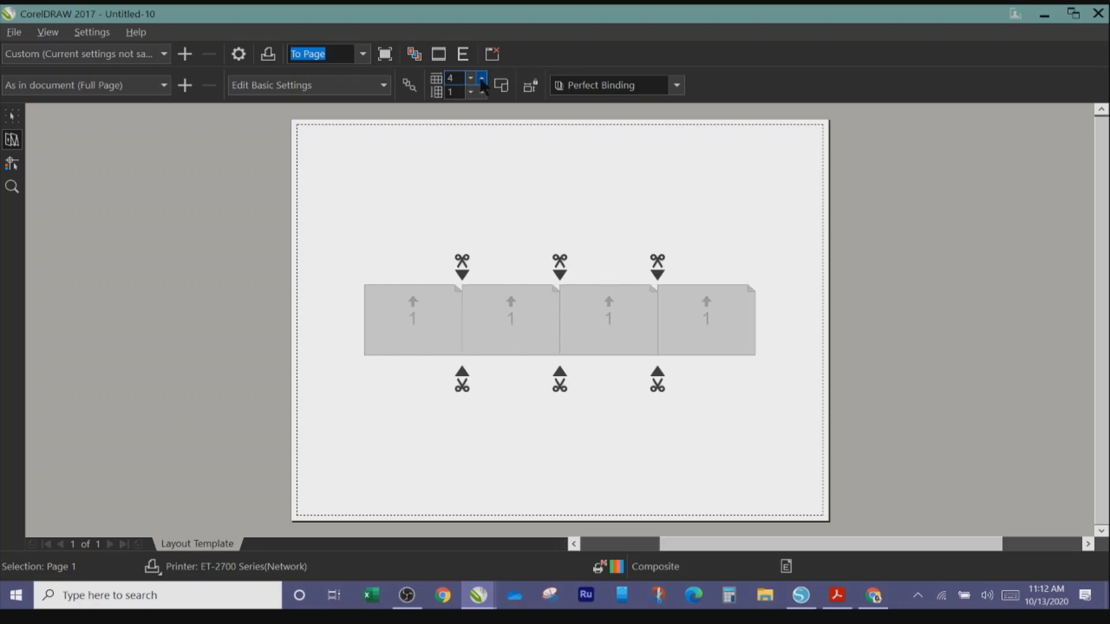
left_click(483, 79)
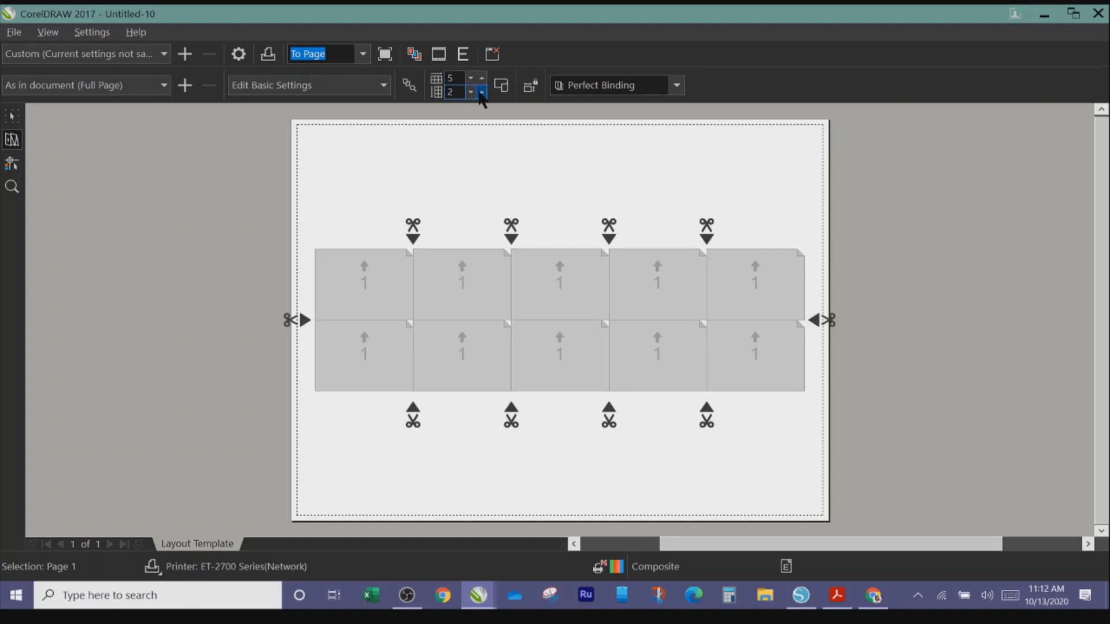
Step: Set the imposition layout to five labels down, and try six across before going back to five
left_click(482, 93)
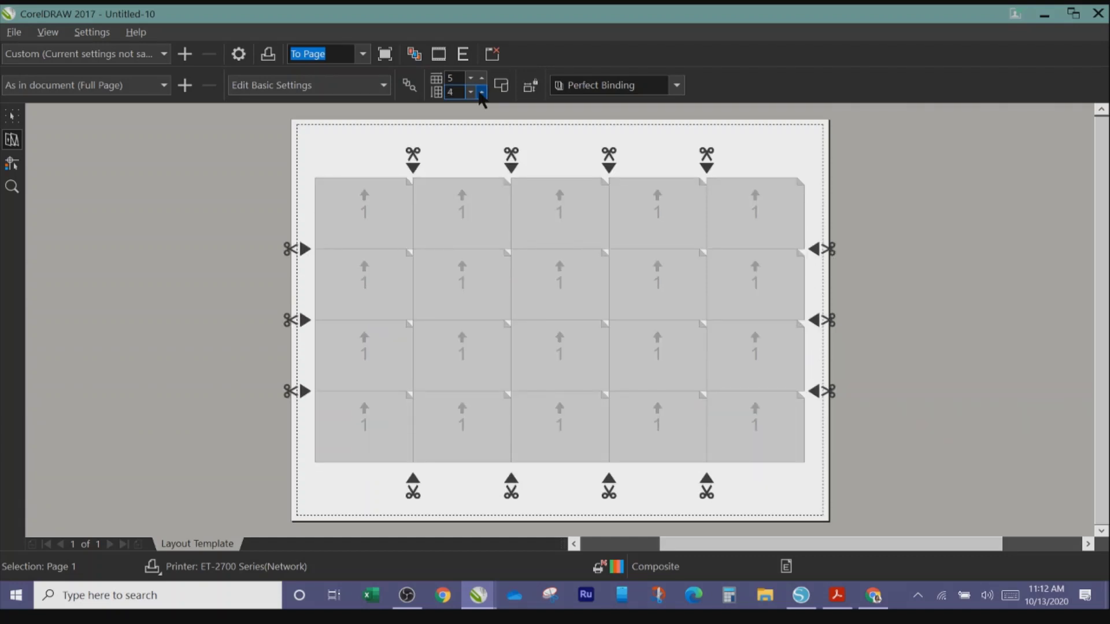
left_click(480, 93)
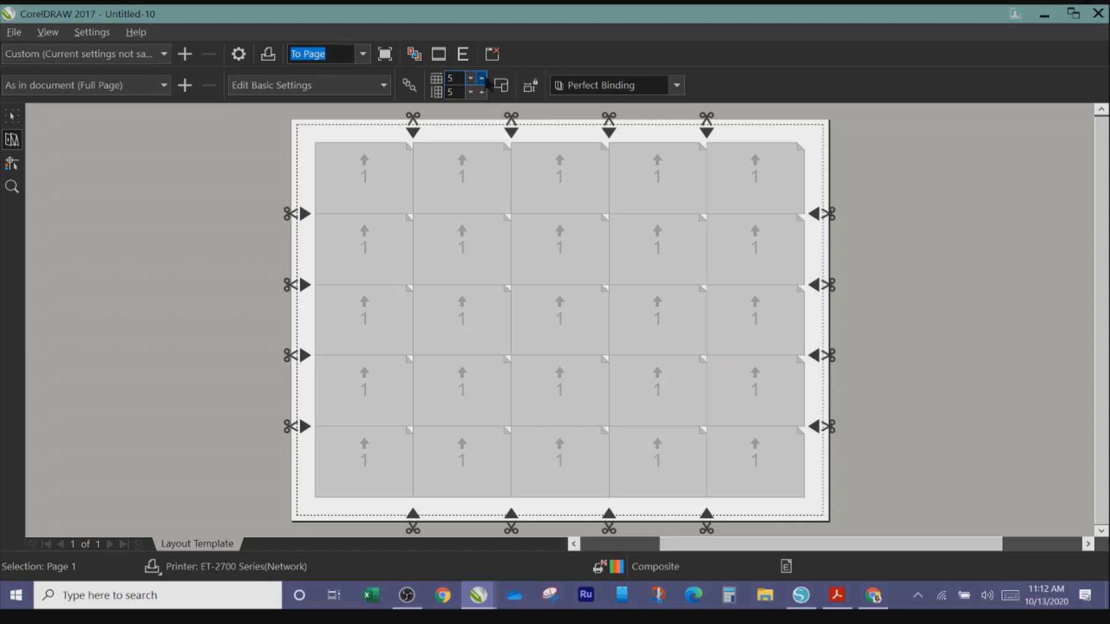
left_click(483, 79)
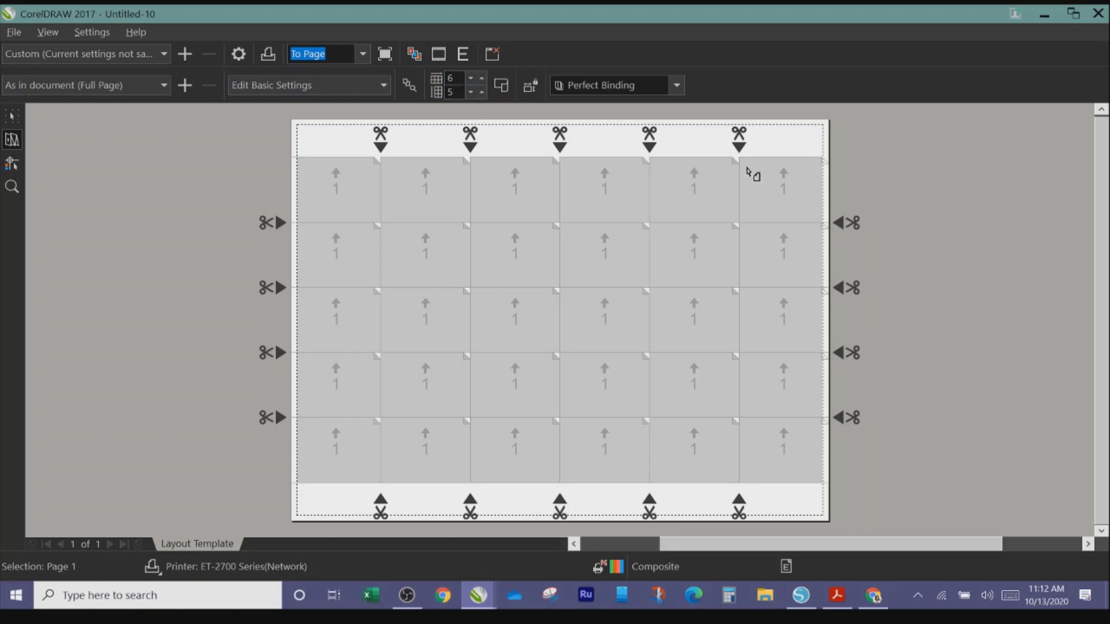
left_click(472, 79)
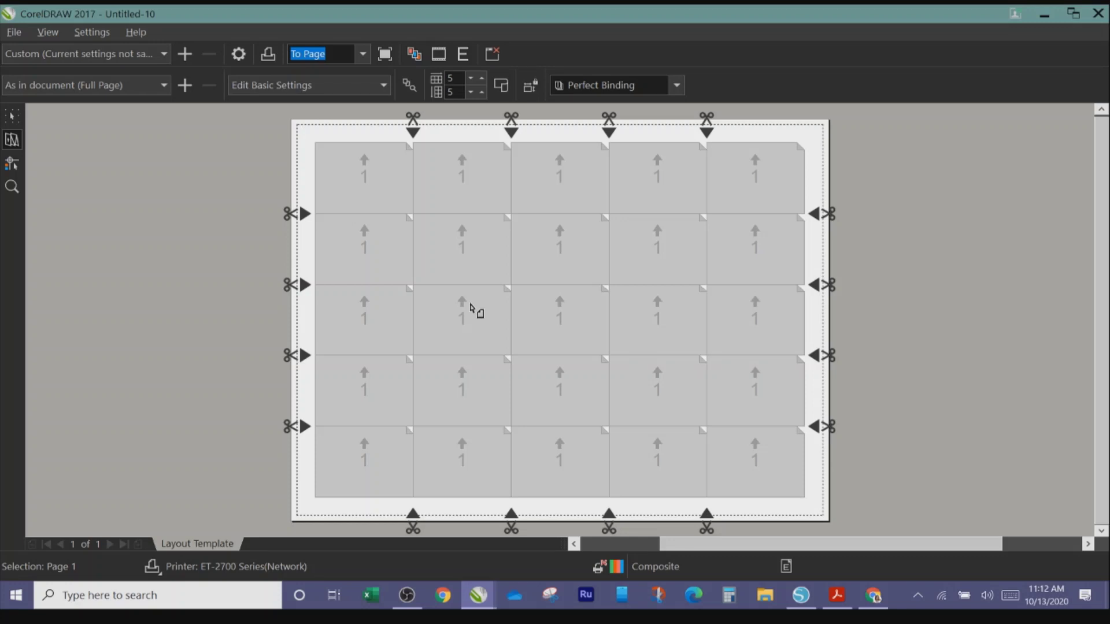
Step: Compare the sheet filled with brand labels against the imposition layout template
left_click(11, 115)
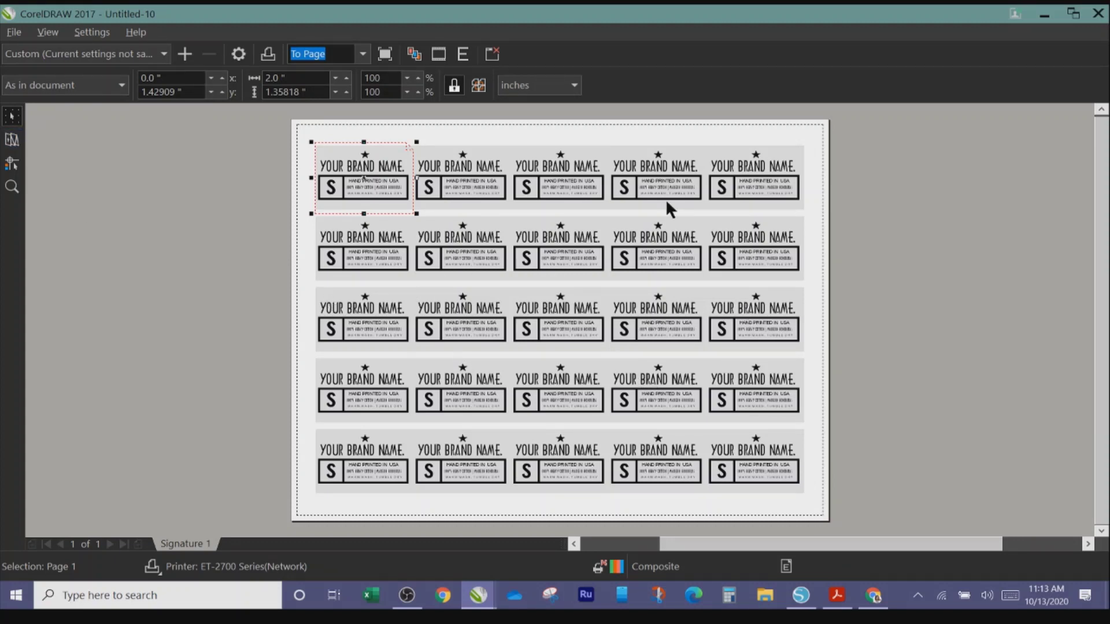
left_click(12, 139)
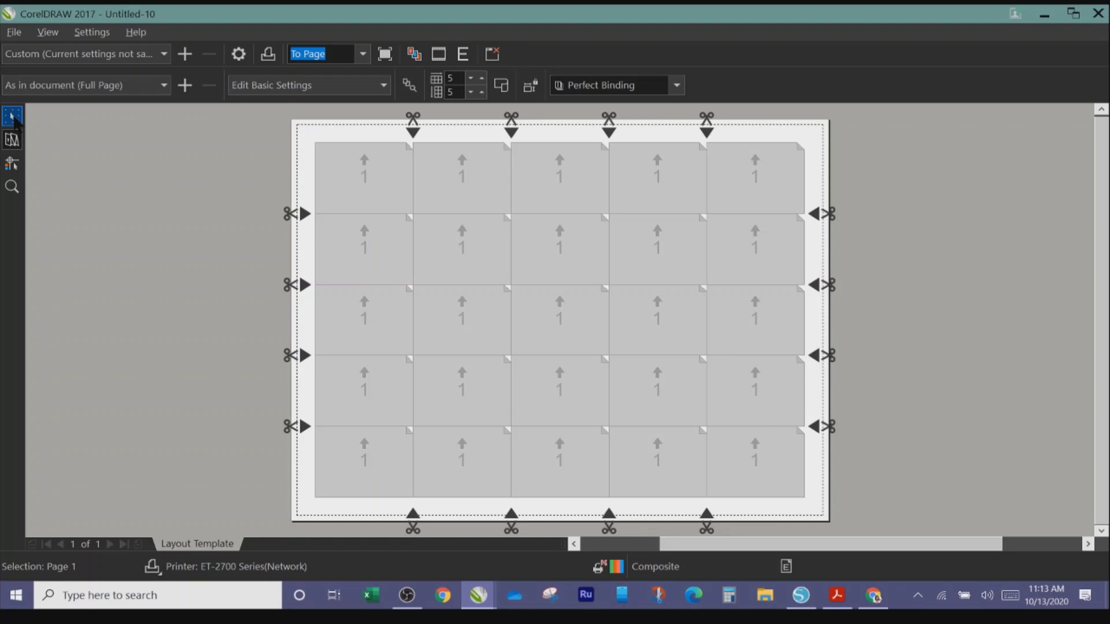
left_click(12, 117)
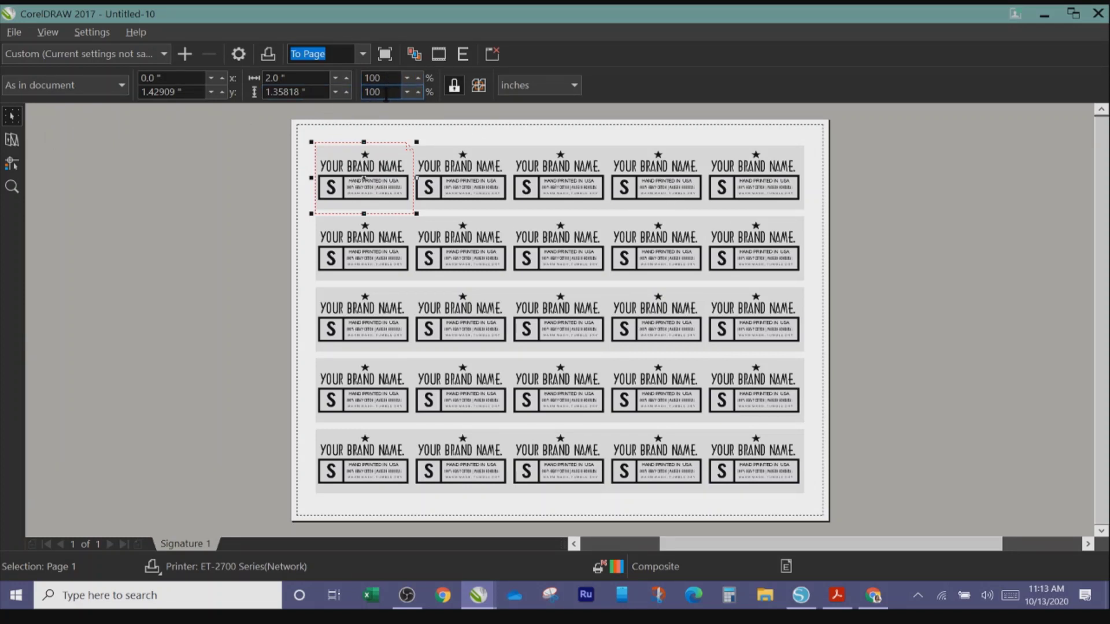
Step: Try to clear the first brand label's height value, and close the print preview
left_click(314, 95)
key("BackSpace")
key("Return")
left_click(14, 32)
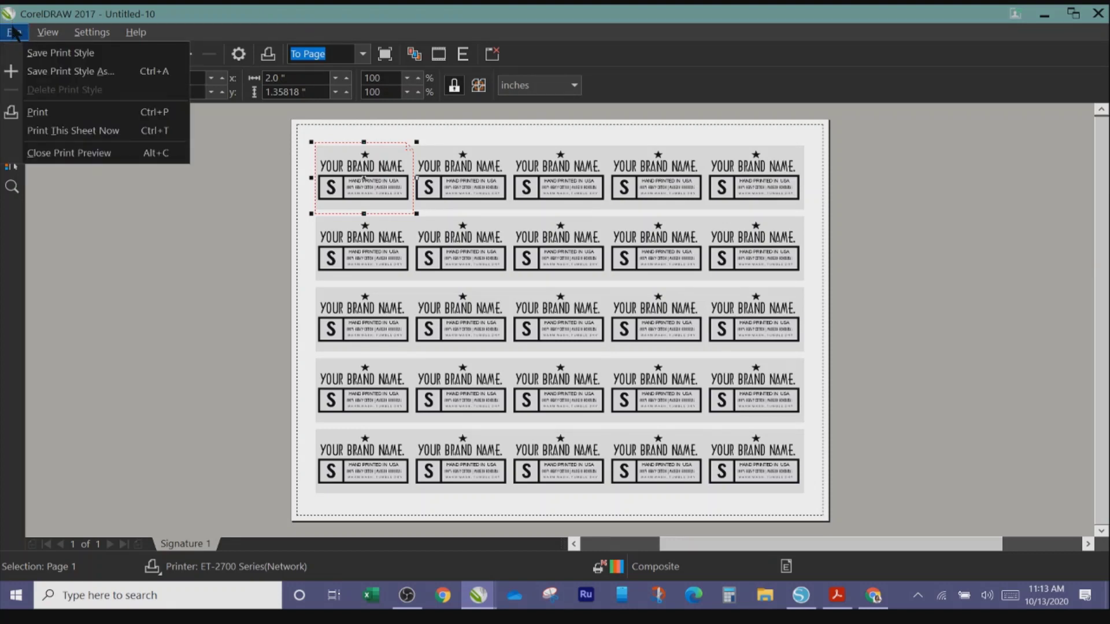
left_click(40, 153)
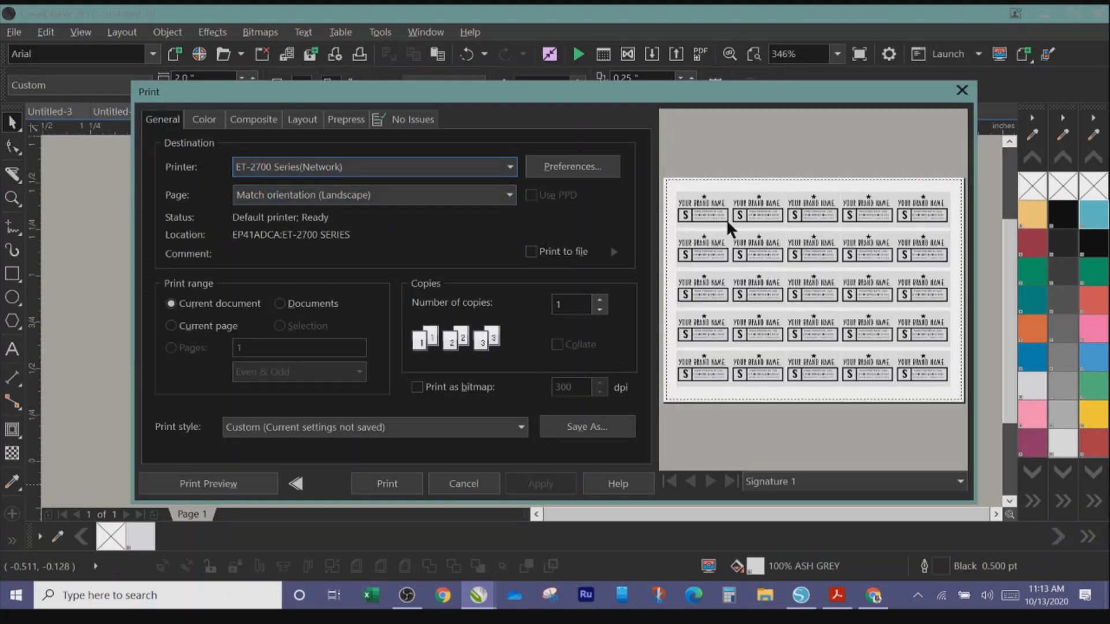
Step: Review the full sheet of brand labels in the print preview again, and leave the print setup without printing
left_click(234, 489)
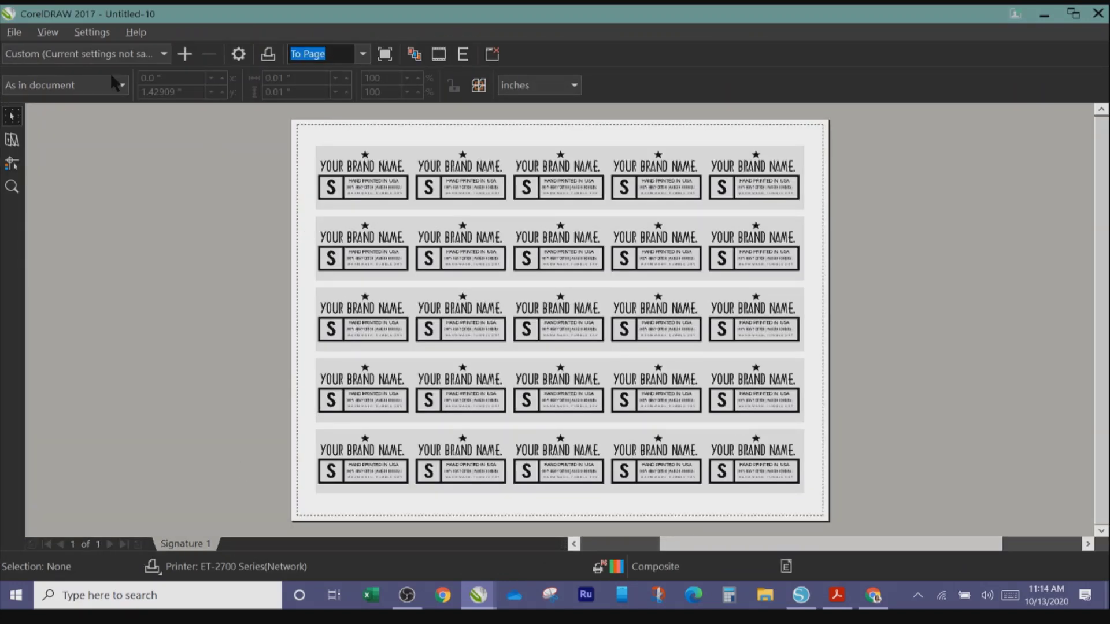
left_click(14, 33)
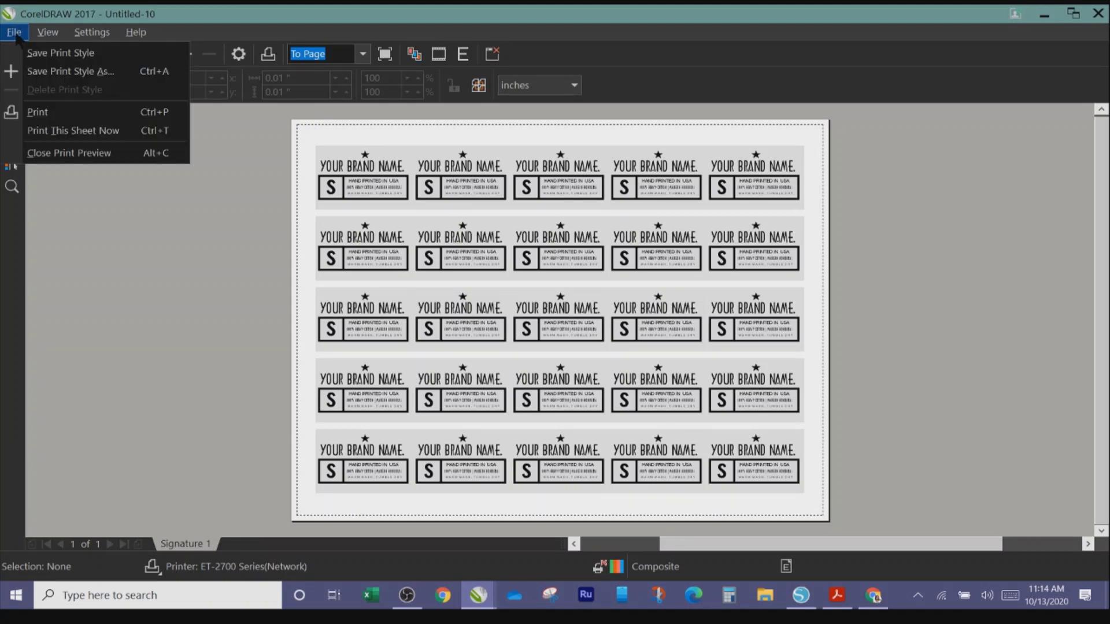
left_click(52, 155)
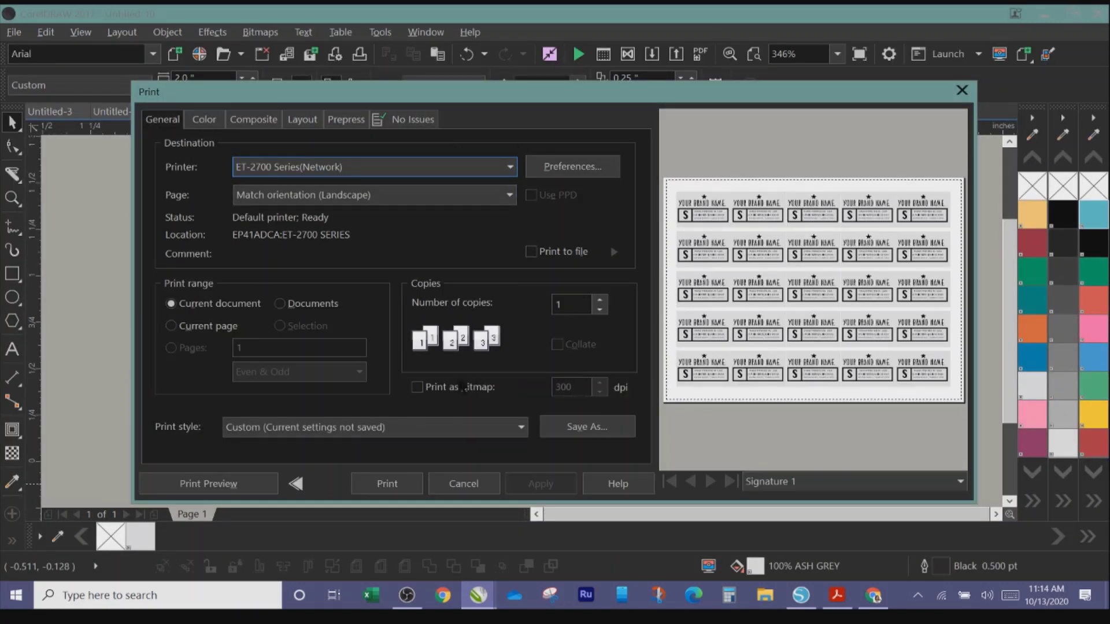
left_click(460, 481)
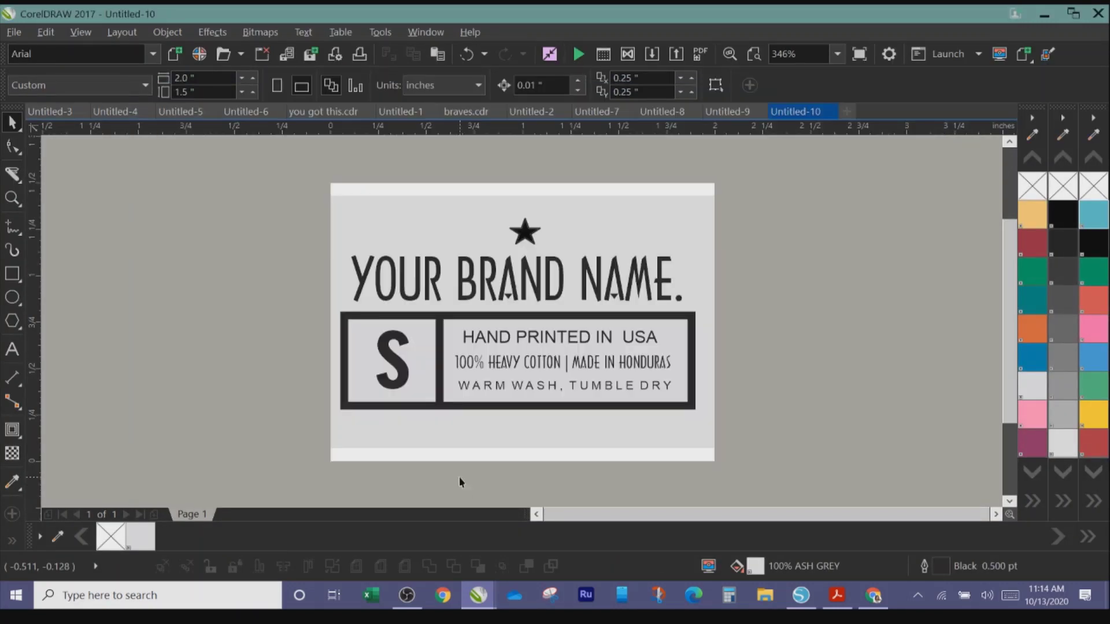
Step: Switch to the Untitled-7 "You Got This" document, open its full print preview, and select the first label to check its dimensions
left_click(587, 114)
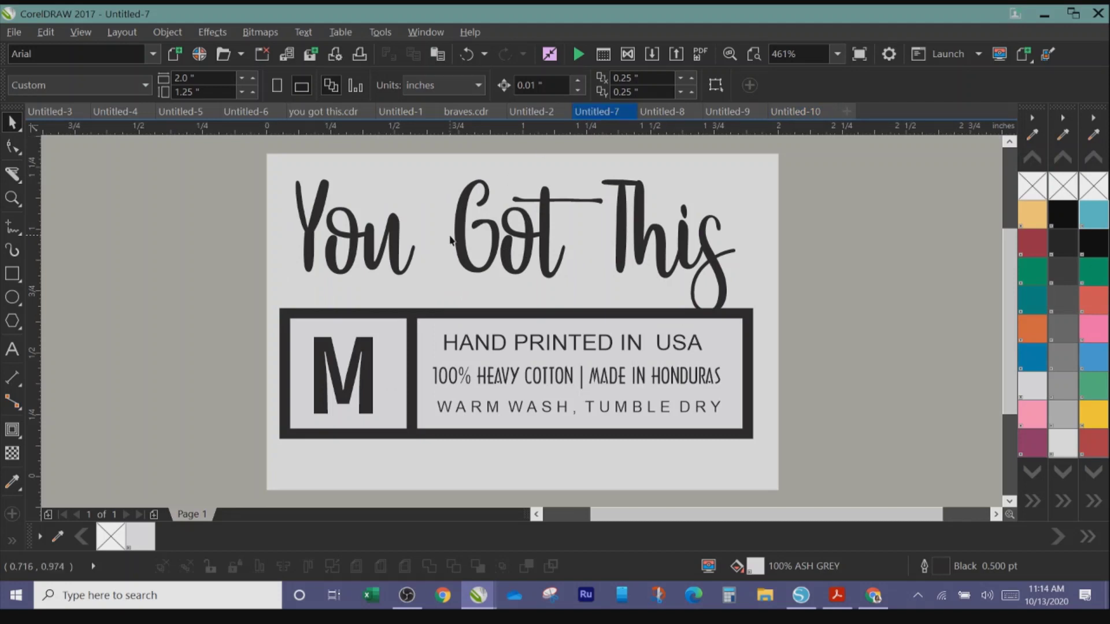
left_click(13, 34)
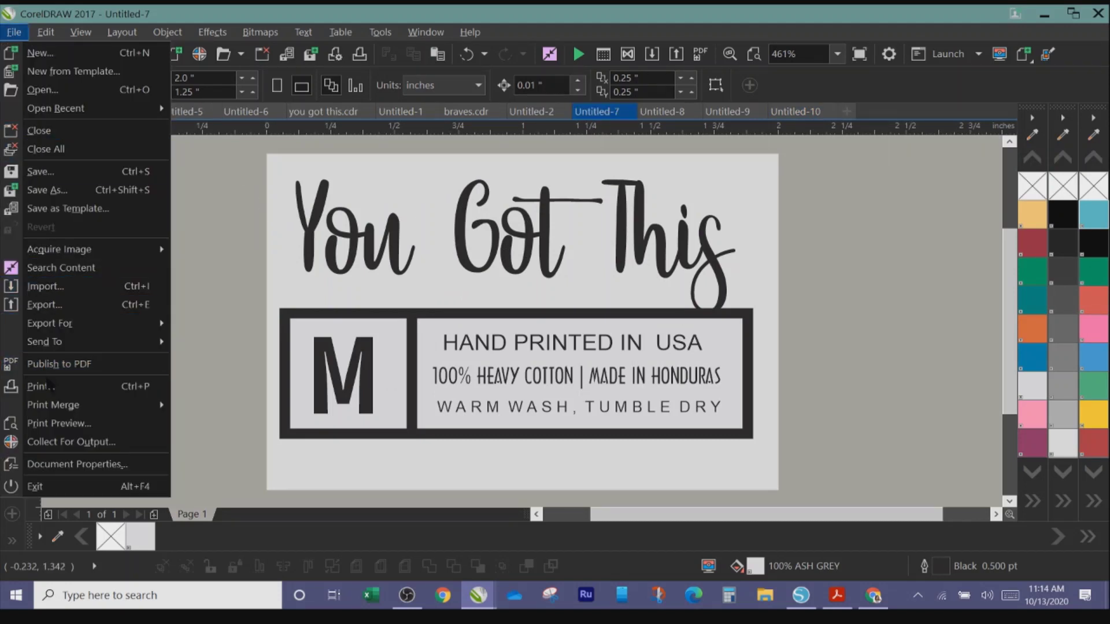
left_click(48, 387)
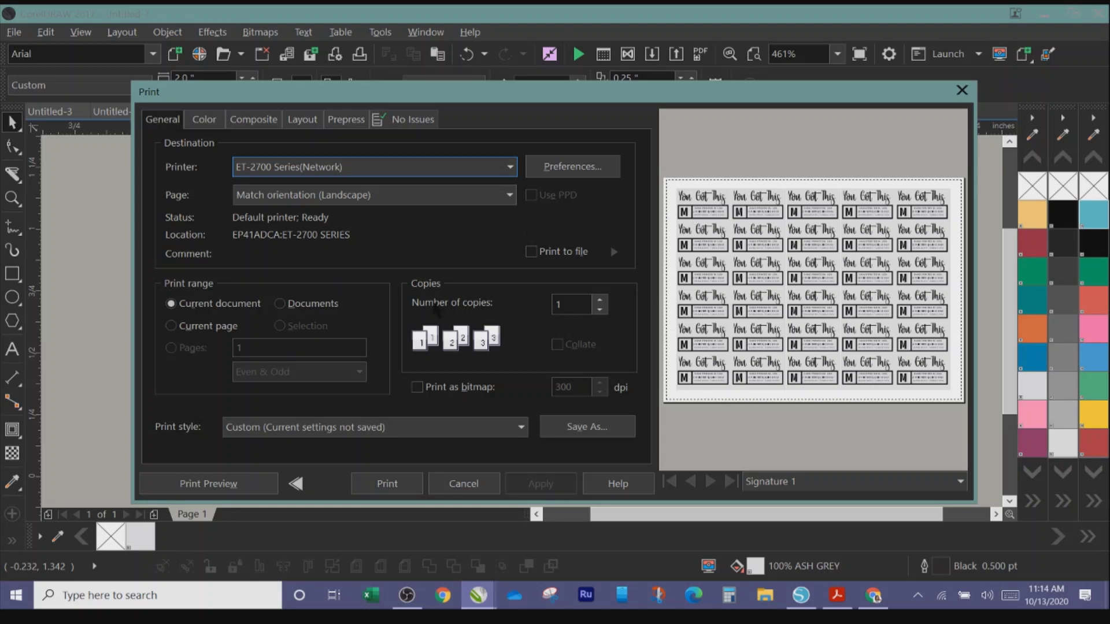
left_click(224, 487)
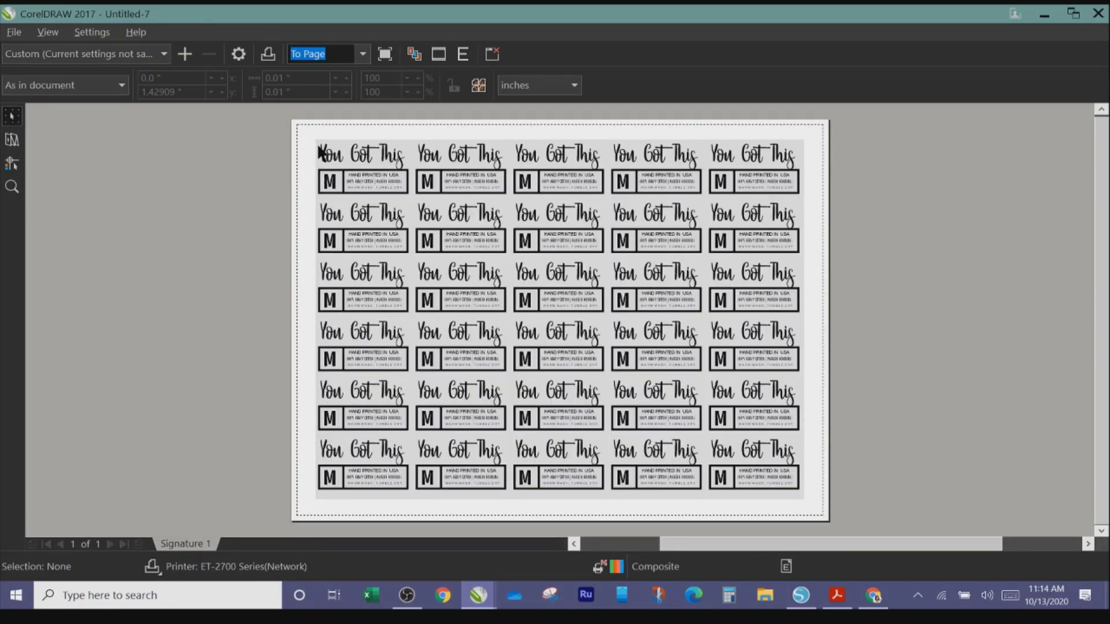
left_click(321, 151)
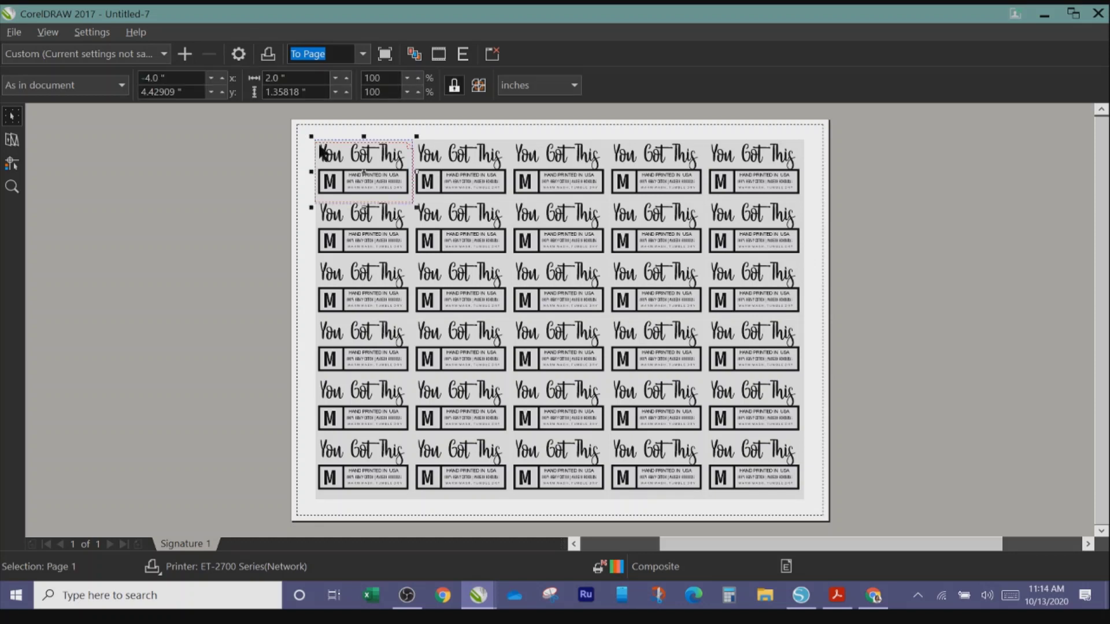